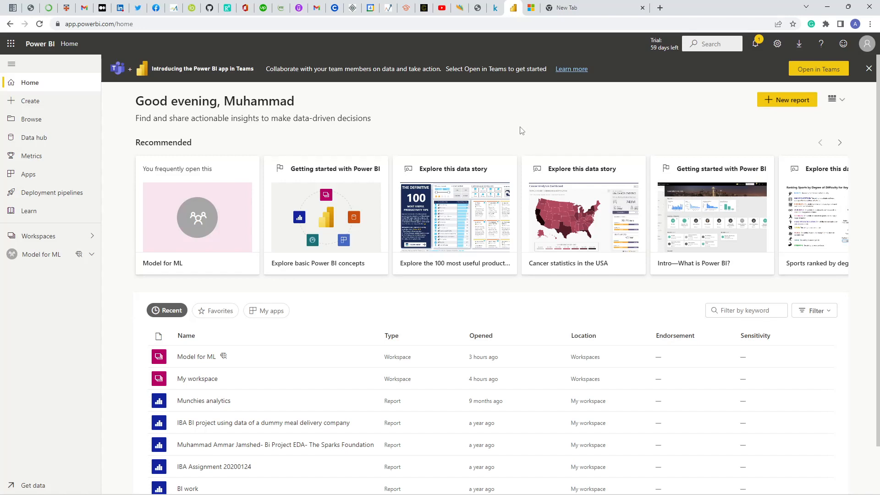
- Start creating a workspace named with the owner's first name plus "_new_model" and describe it as "Showing the Public"
left_click(77, 238)
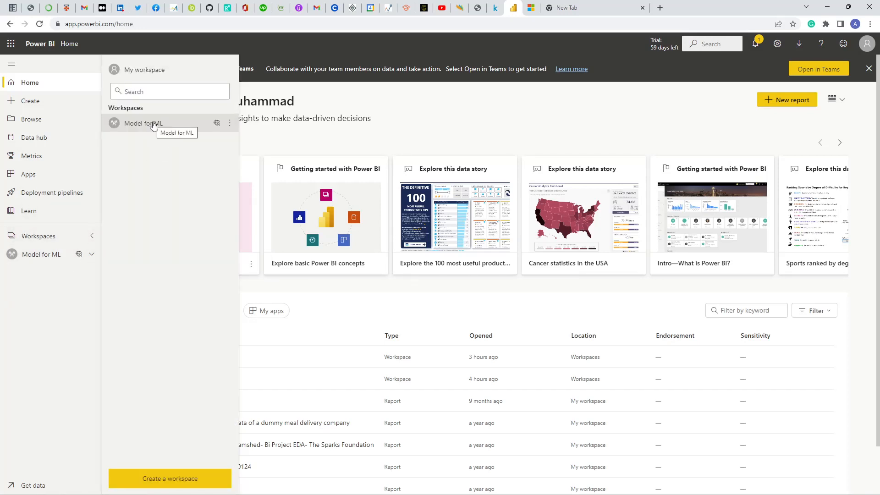
left_click(180, 478)
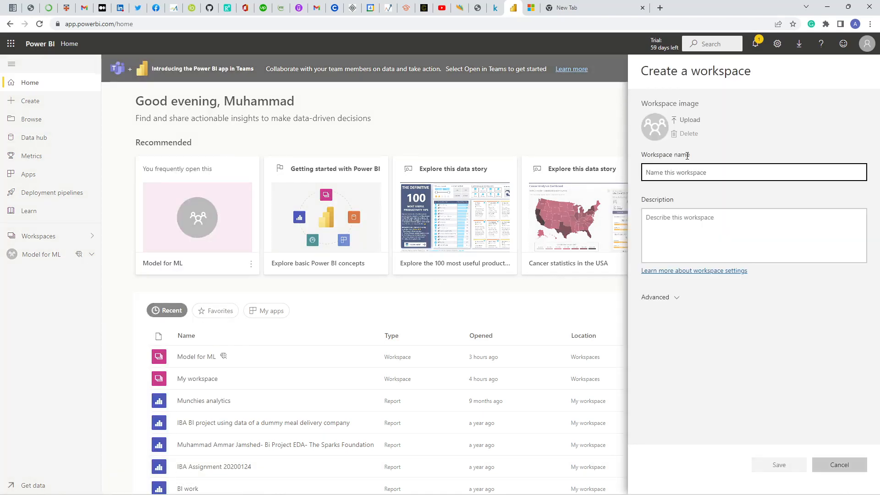
type("Ammar")
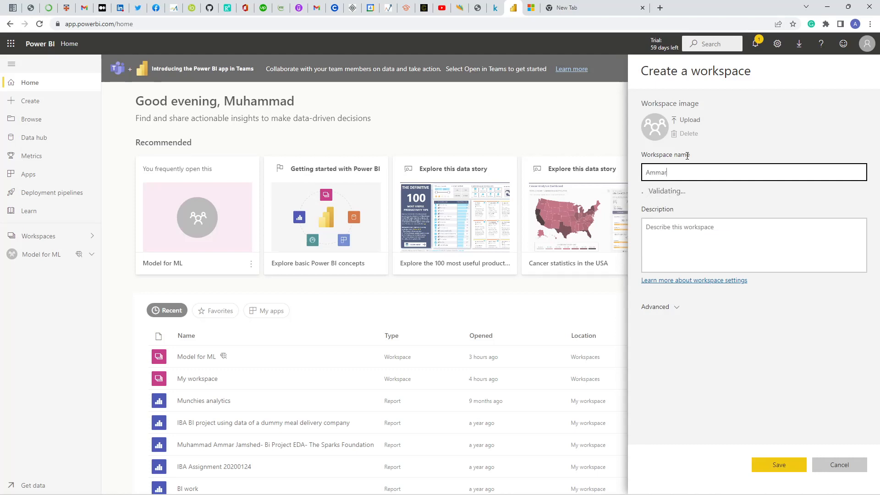
type("_new_model")
key("Tab")
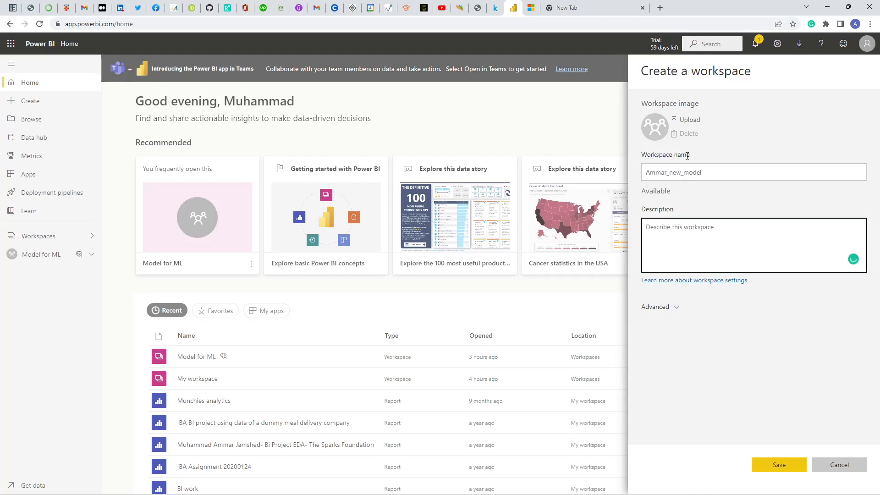
type("Showing the Public")
- In the advanced workspace settings, use Workspace admins as the contact list and set the license mode to Premium per user
left_click(665, 308)
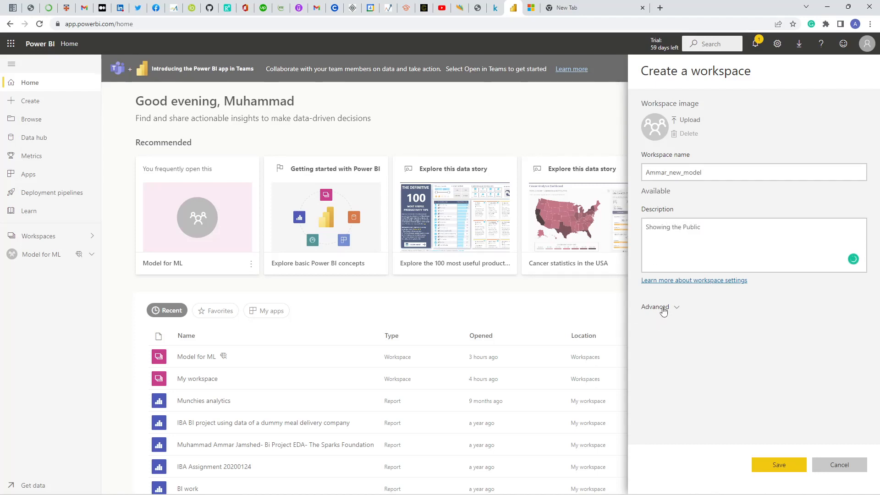
scroll(666, 311, "down", 2)
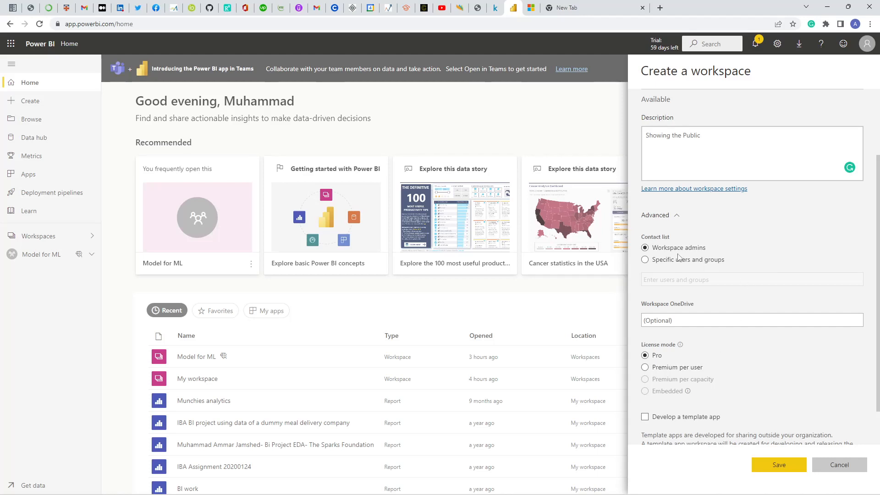
left_click(645, 261)
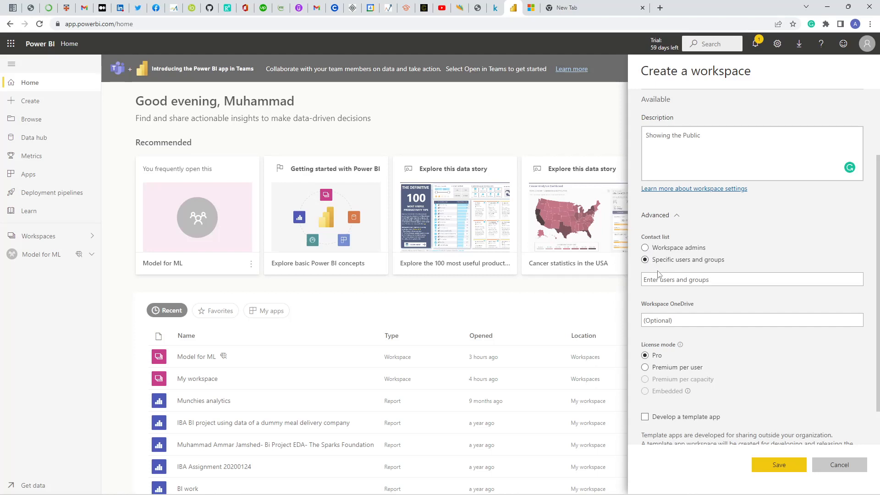
left_click(645, 249)
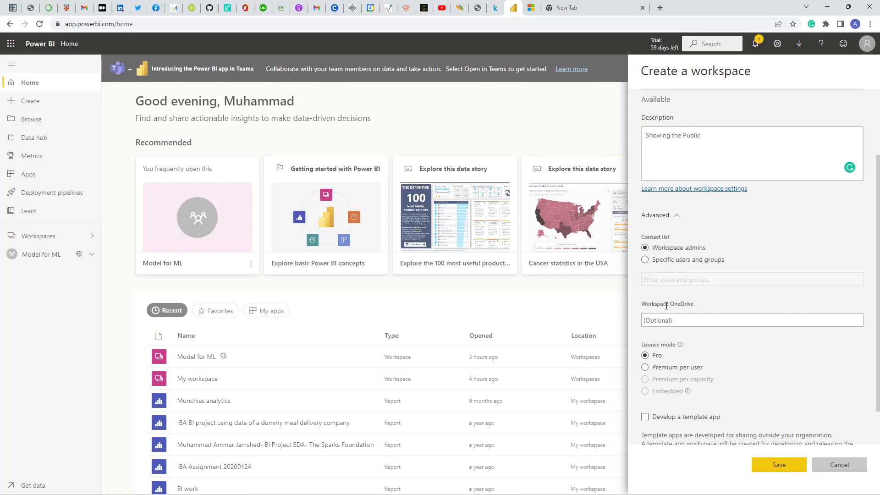
scroll(667, 321, "down", 1)
left_click(646, 322)
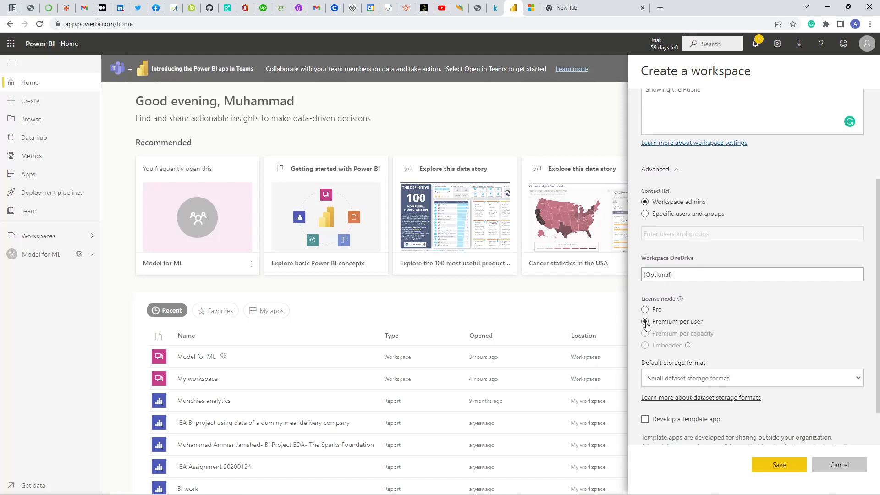
- Choose Small dataset storage format as the default storage format and save the new workspace
scroll(745, 337, "down", 2)
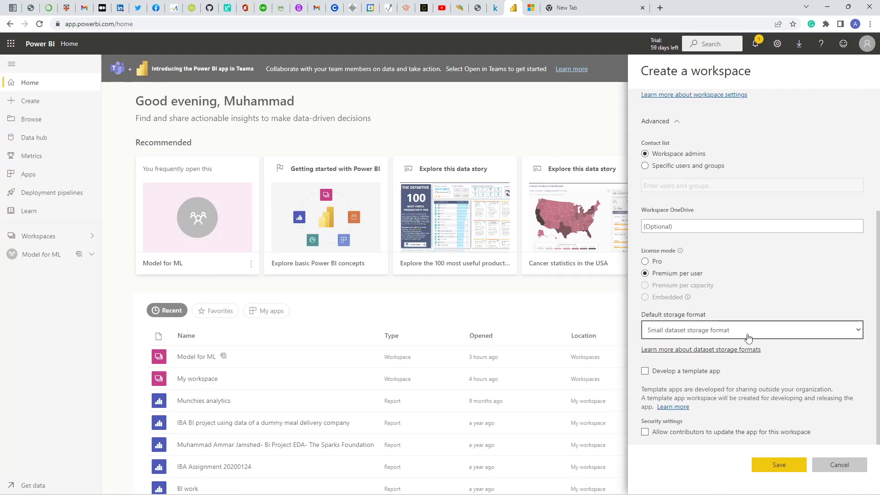
left_click(747, 336)
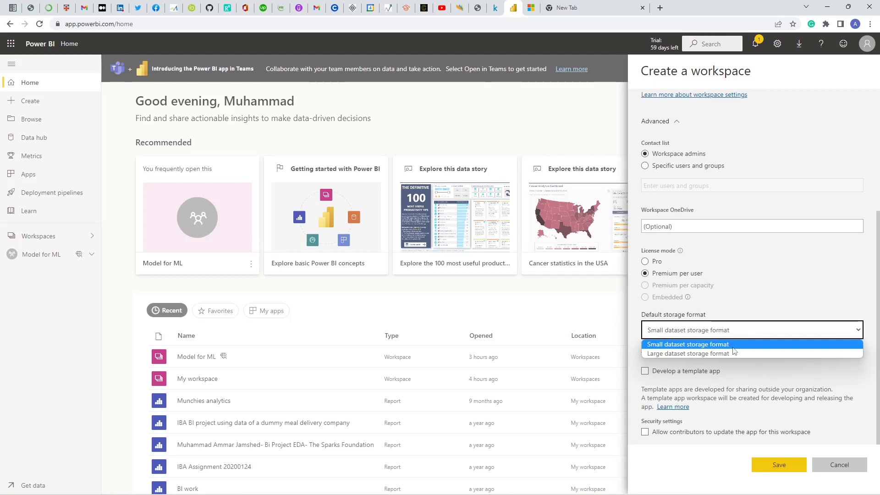
left_click(733, 349)
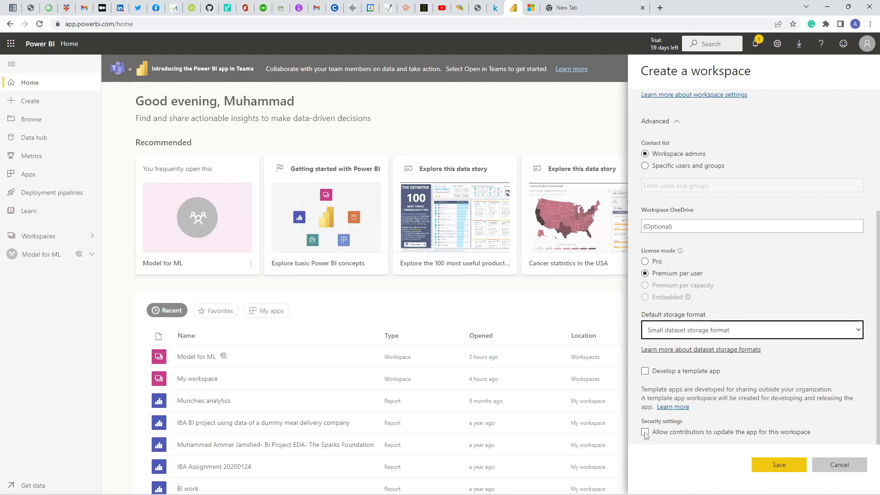
scroll(850, 321, "up", 3)
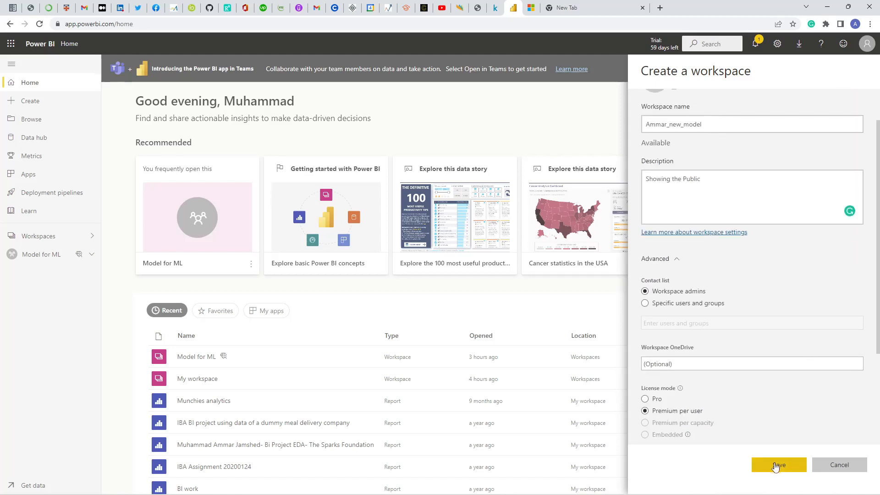
scroll(780, 416, "down", 2)
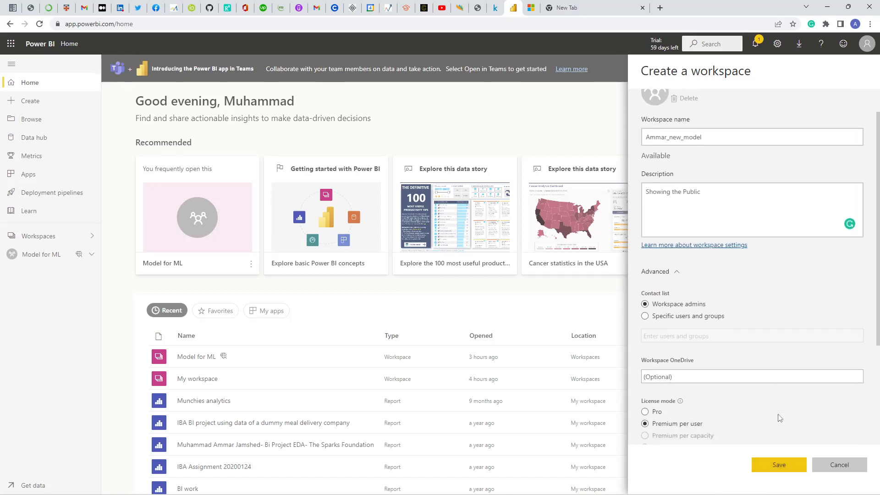
left_click(779, 465)
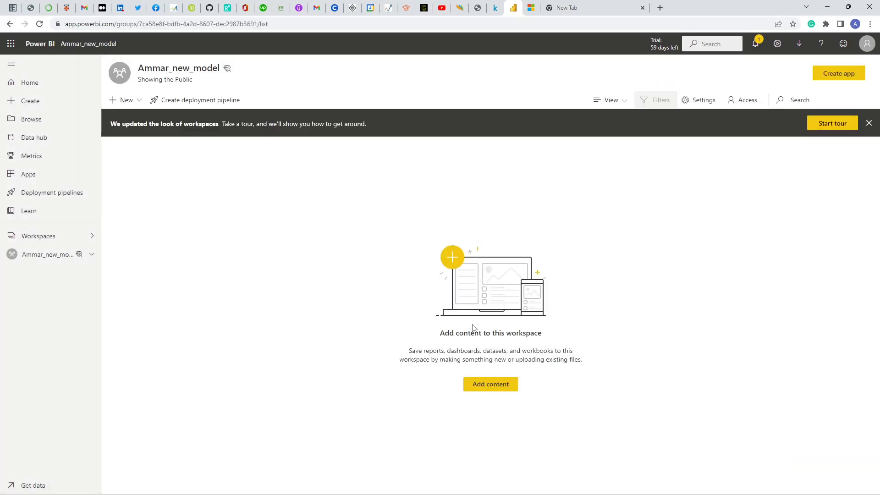
- Add content to the workspace by starting a dataflow with newly defined tables
left_click(490, 389)
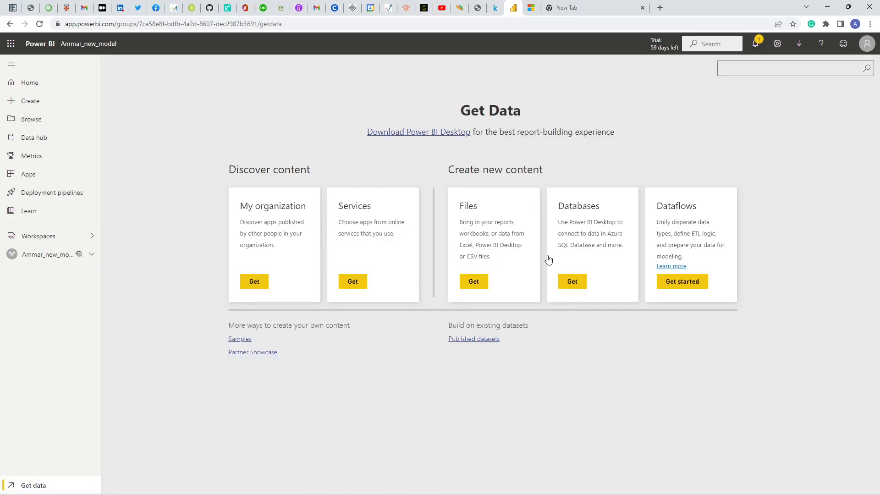
left_click(681, 282)
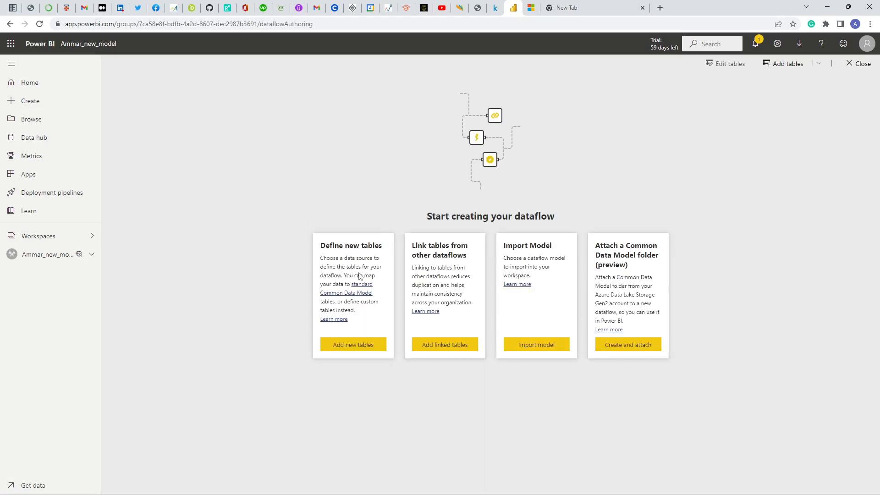
left_click(357, 349)
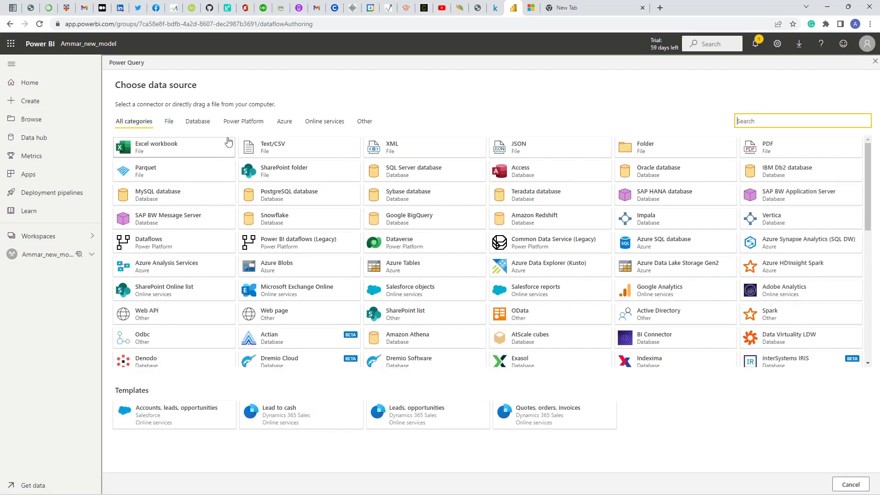
- Examine the web address of online_shoppers_intention.csv in the other browser tab and return to the data source selection
left_click(566, 7)
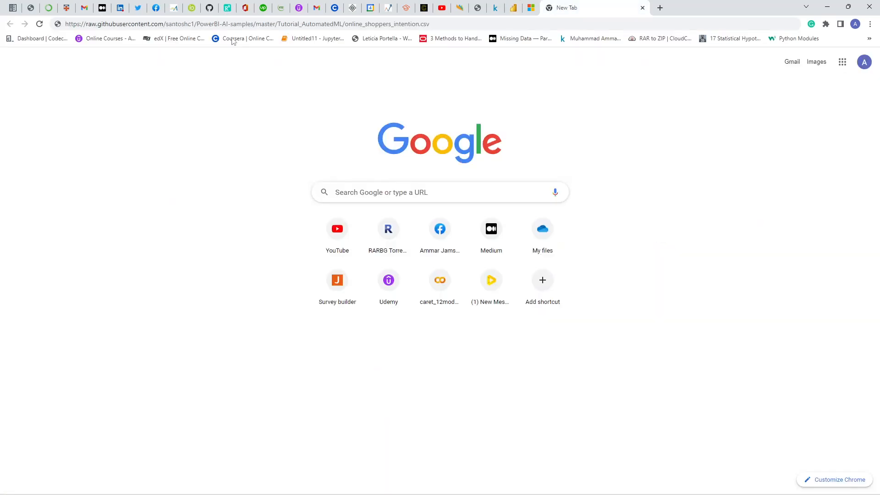
left_click_drag(462, 20, 6, 41)
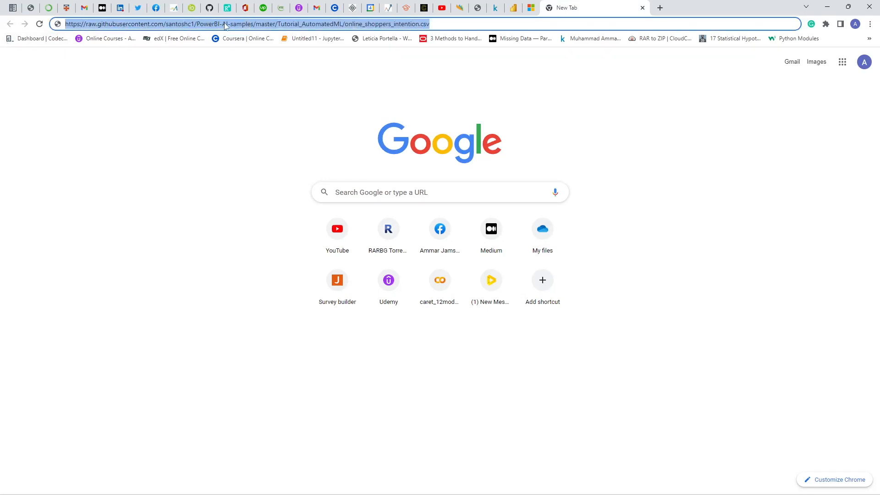
left_click(438, 22)
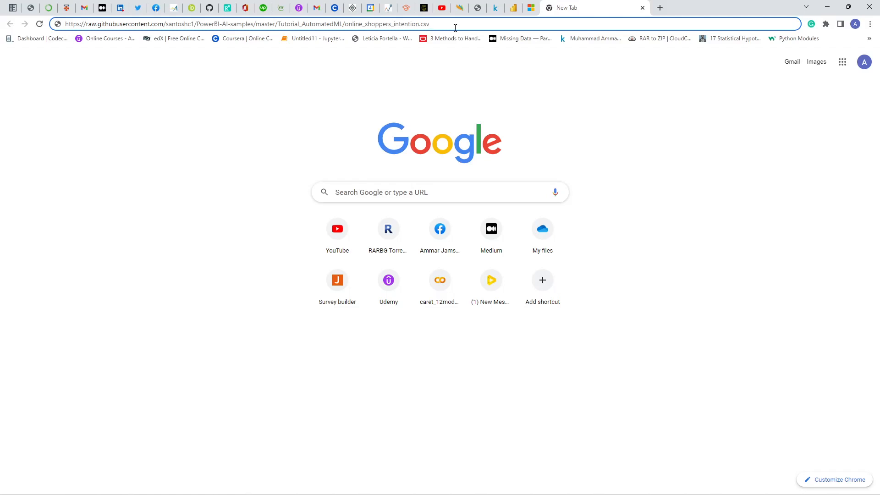
left_click(509, 8)
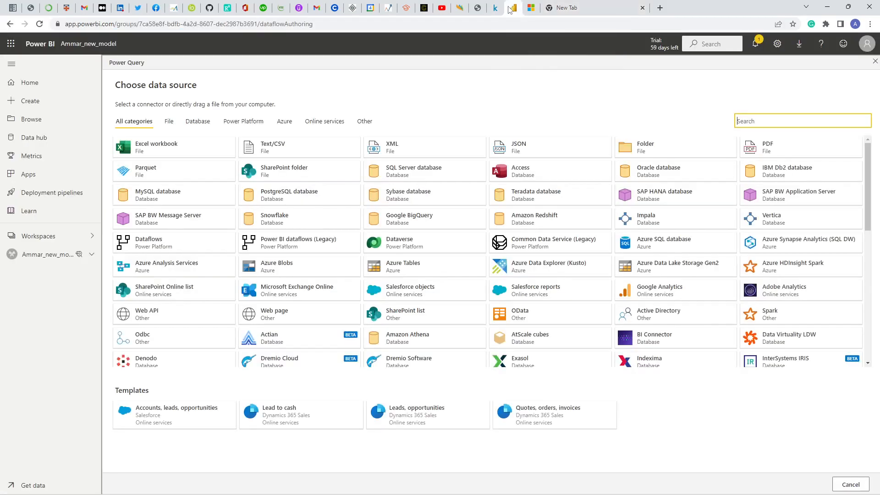
- Connect a Text/CSV data source using the raw GitHub URL of online_shoppers_intention.csv, copied from the other browser tab
left_click(288, 157)
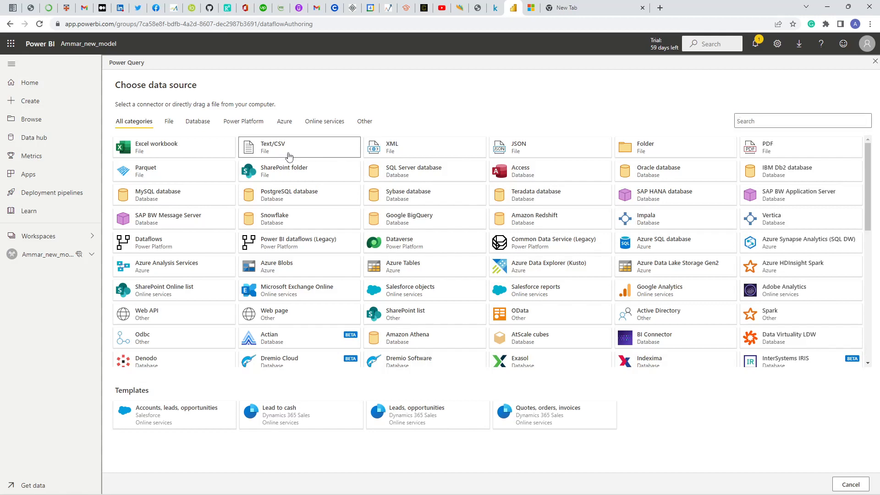
left_click(566, 7)
left_click_drag(530, 23, 64, 25)
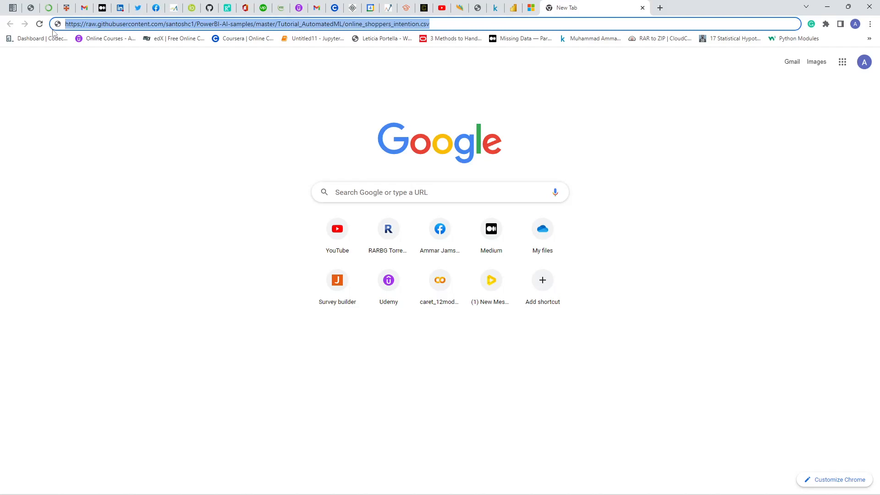
left_click(512, 8)
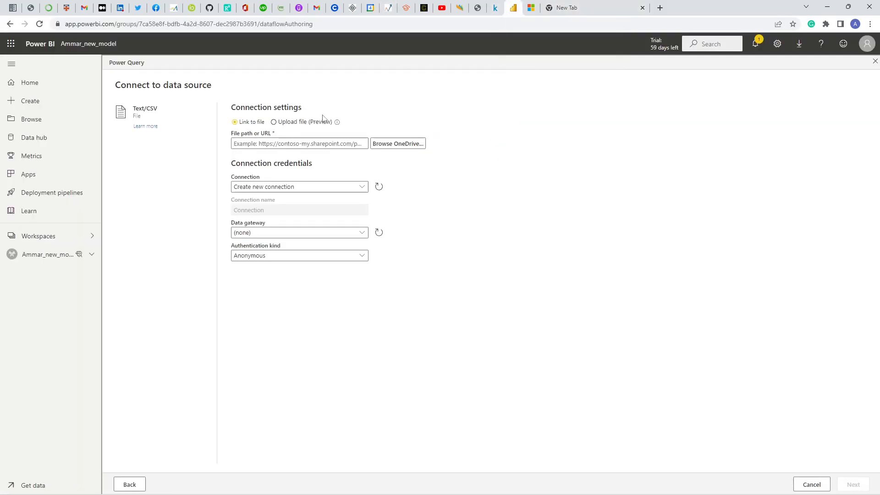
left_click(331, 145)
key("ctrl+v")
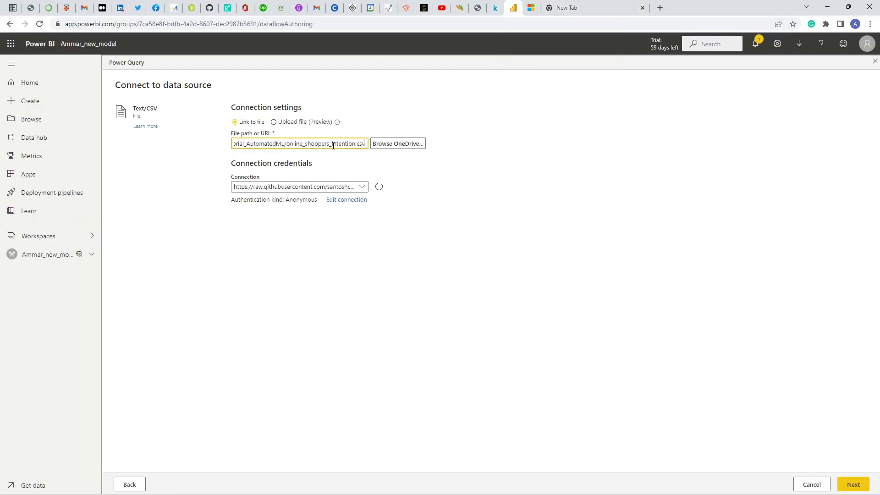
left_click(472, 220)
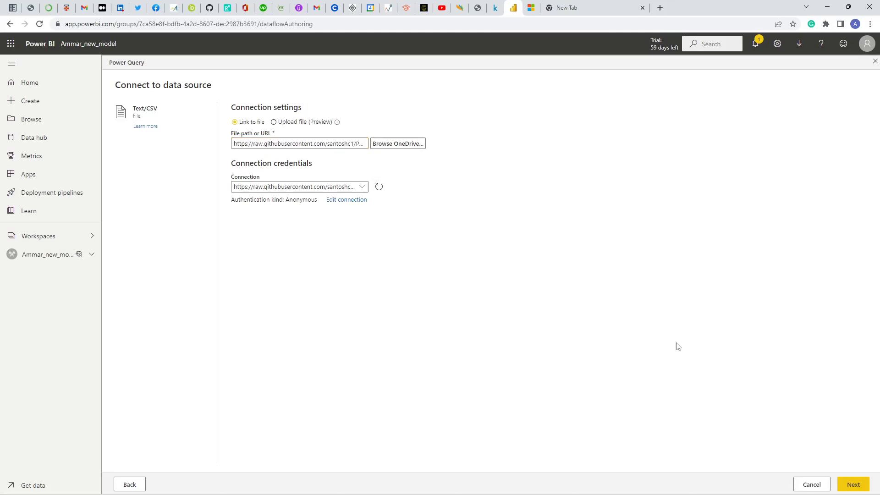
left_click(853, 484)
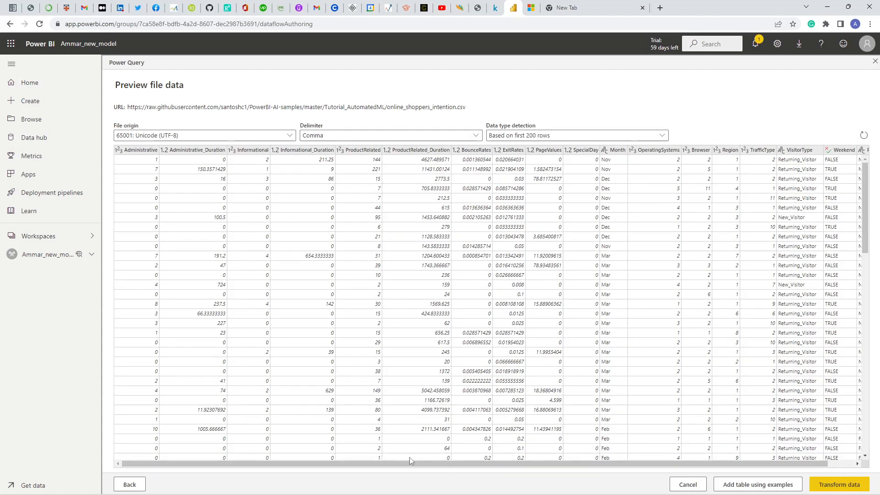
- Check the previewed online shoppers columns through Revenue and load the table into the query editor for transformation
left_click_drag(409, 464, 458, 477)
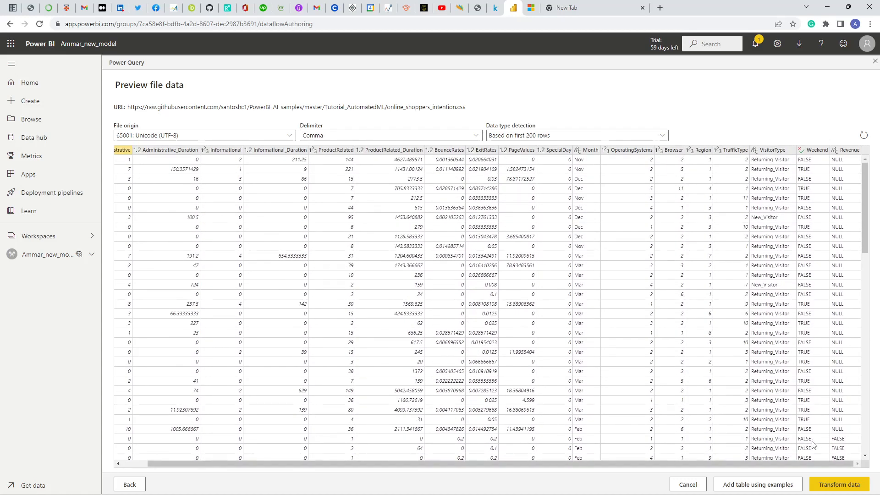
left_click(839, 484)
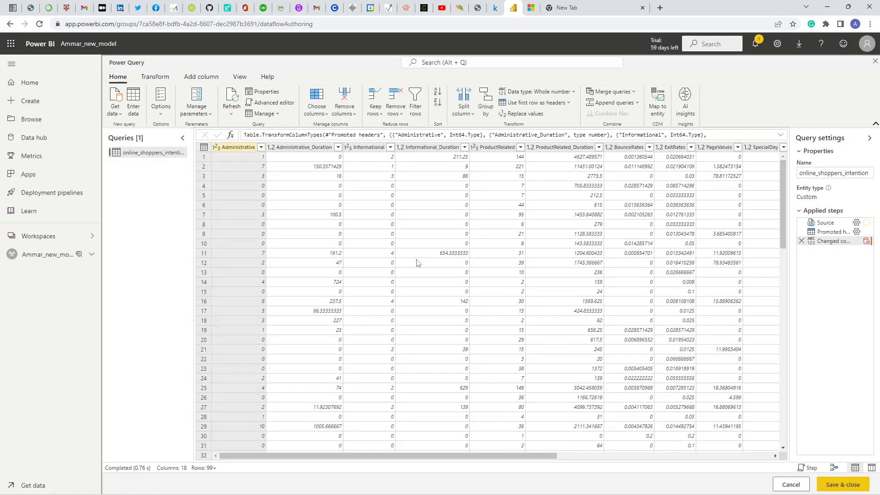
left_click_drag(415, 457, 646, 452)
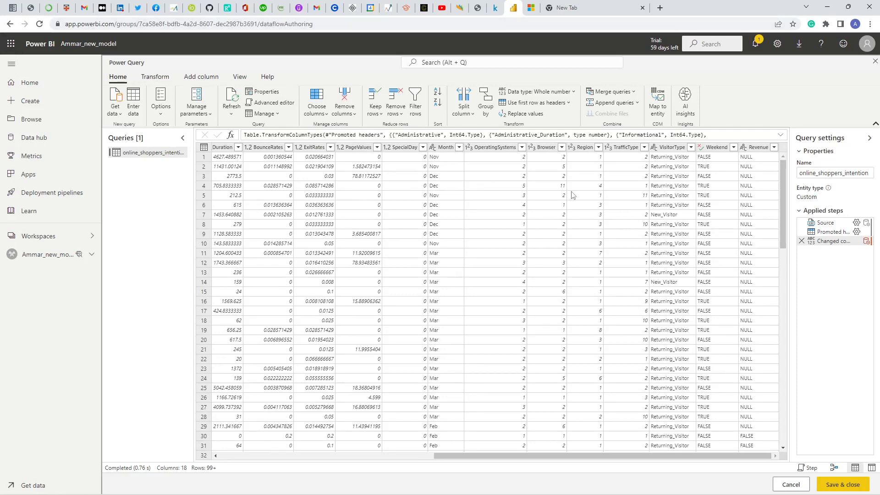
left_click(687, 102)
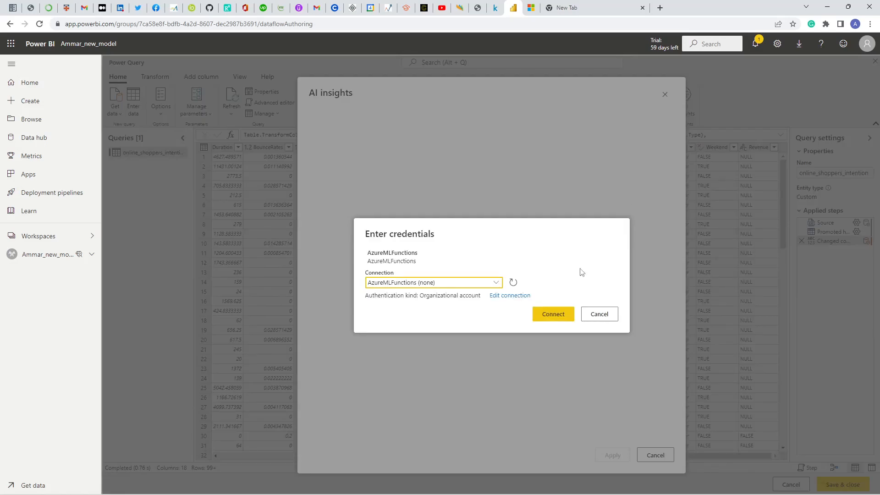
left_click(557, 313)
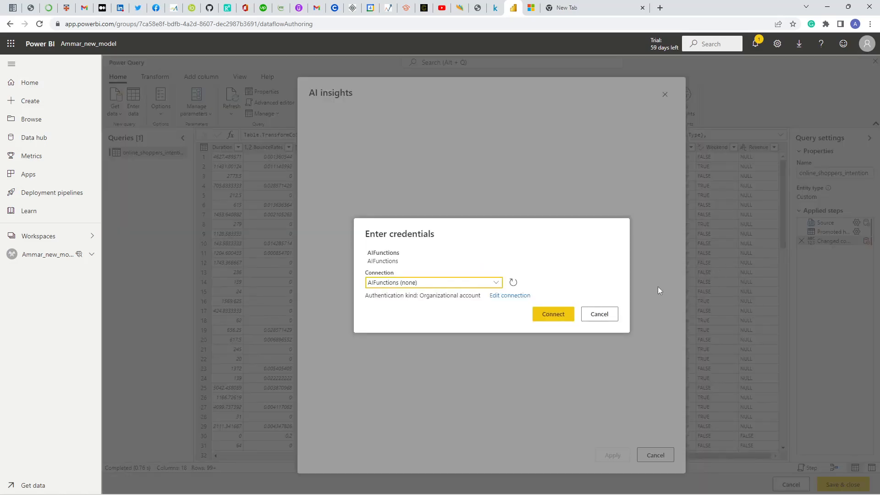
left_click(606, 316)
left_click(656, 455)
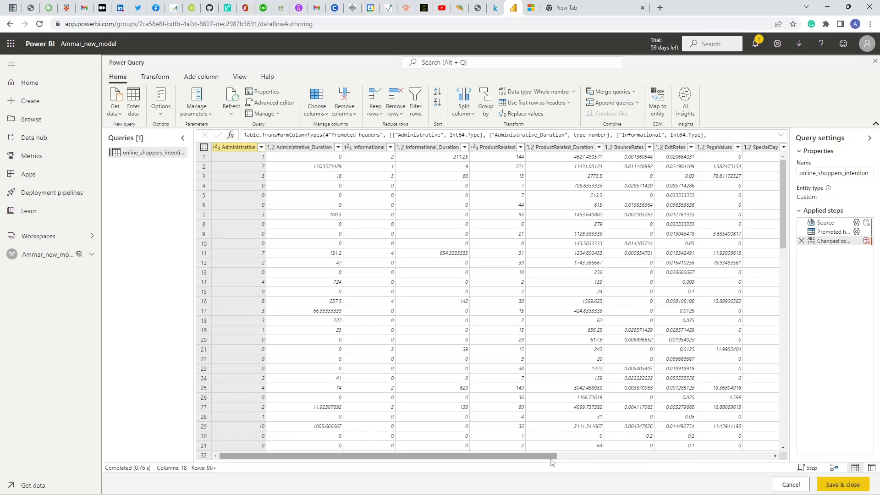
left_click_drag(561, 456, 775, 456)
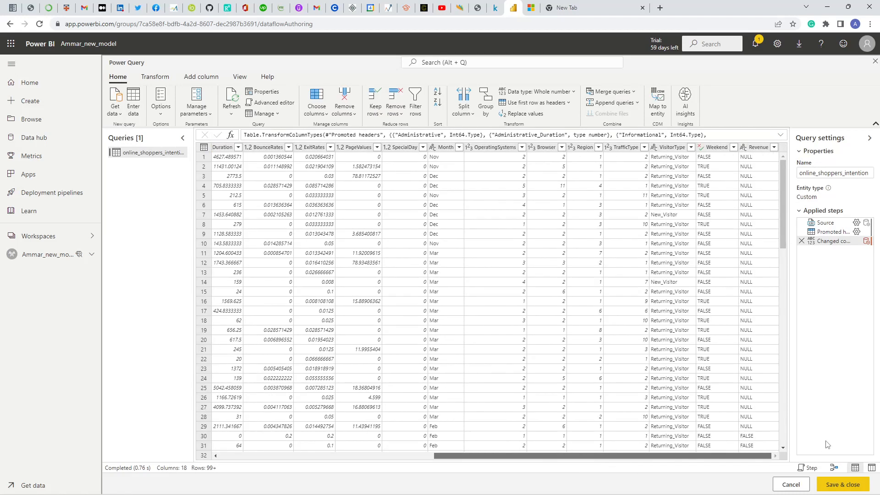
- Change the data type of the Revenue column to True/False in the online_shoppers_intention query
left_click(755, 148)
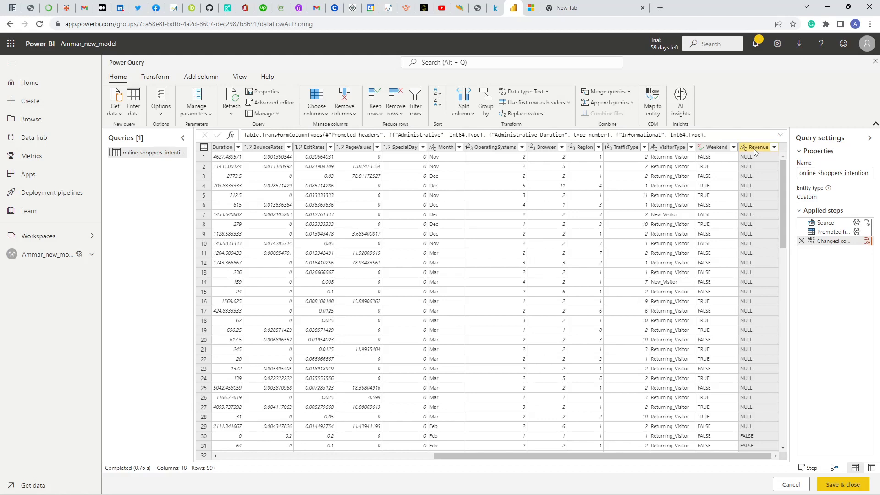
right_click(755, 149)
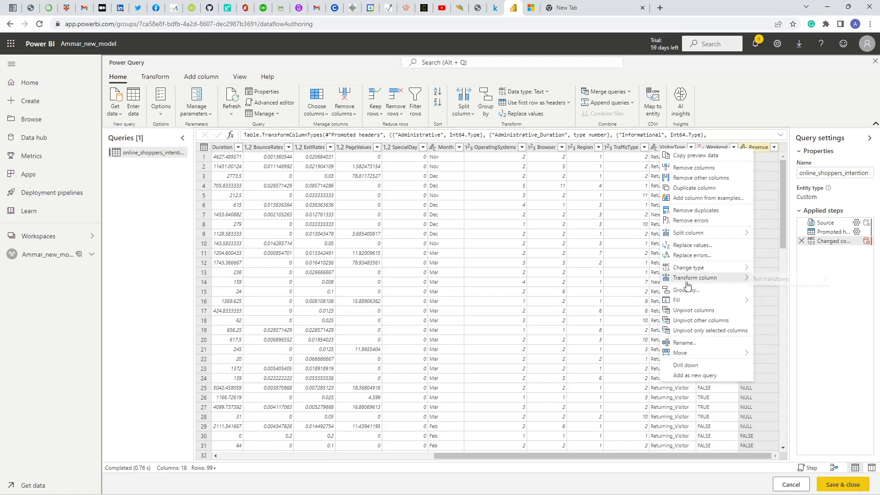
mouse_move(689, 281)
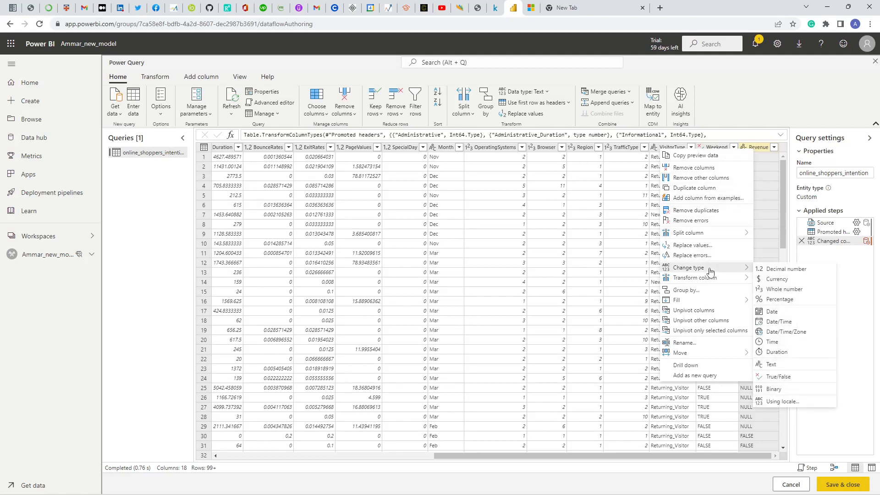
left_click(782, 377)
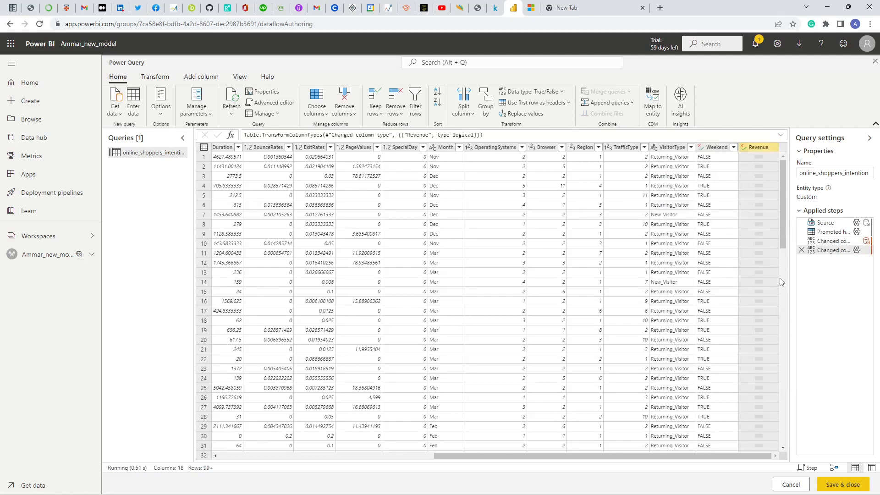
mouse_move(783, 203)
left_mouse_down()
mouse_move(781, 316)
mouse_move(772, 234)
mouse_move(778, 190)
left_mouse_up()
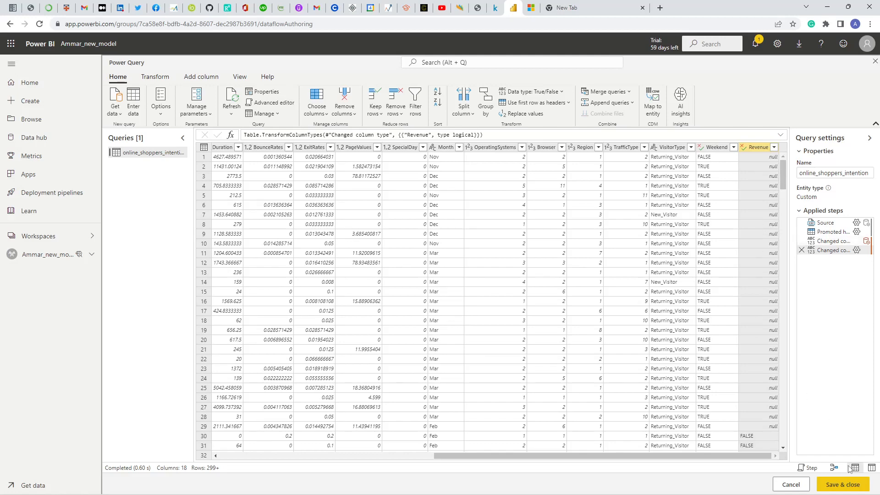
- Close the query editor, save the dataflow as Sample_flow_ML and refresh its data immediately
left_click(850, 482)
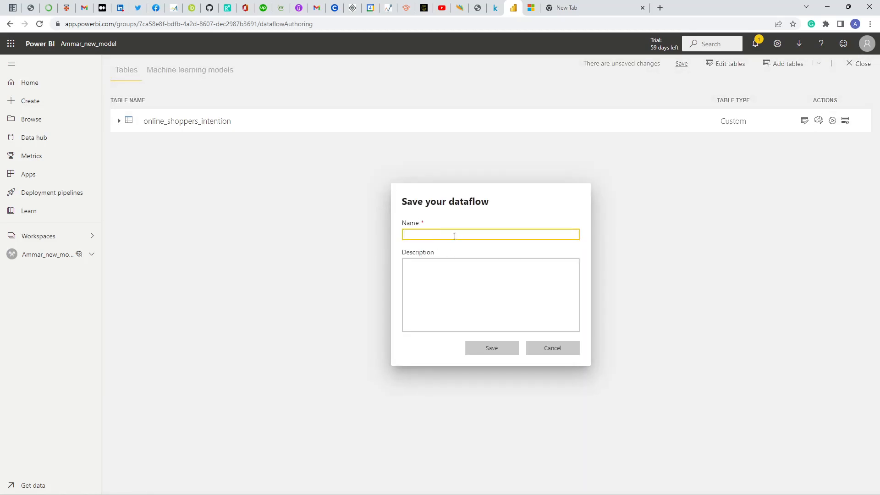
type("ple")
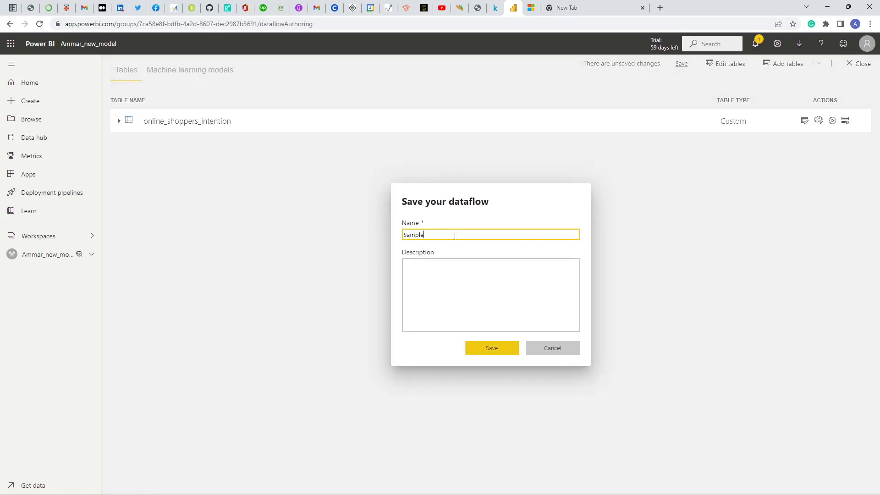
type("_flow_ML")
left_click(487, 351)
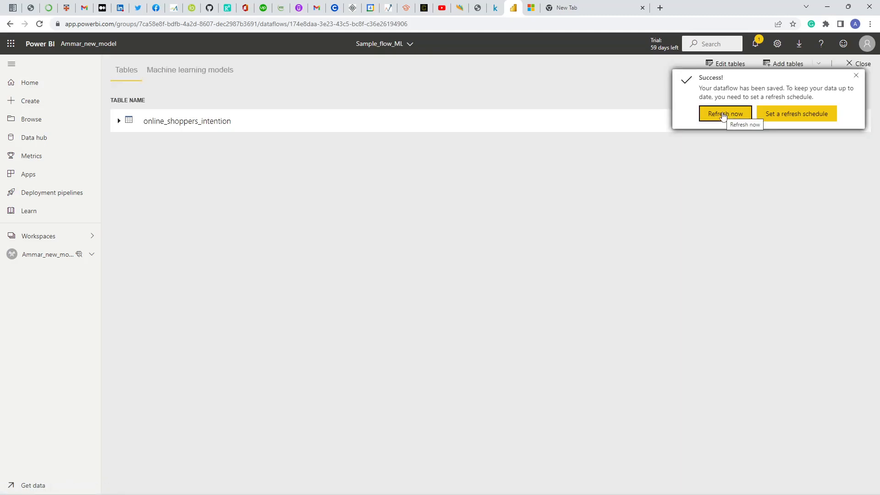
left_click(723, 116)
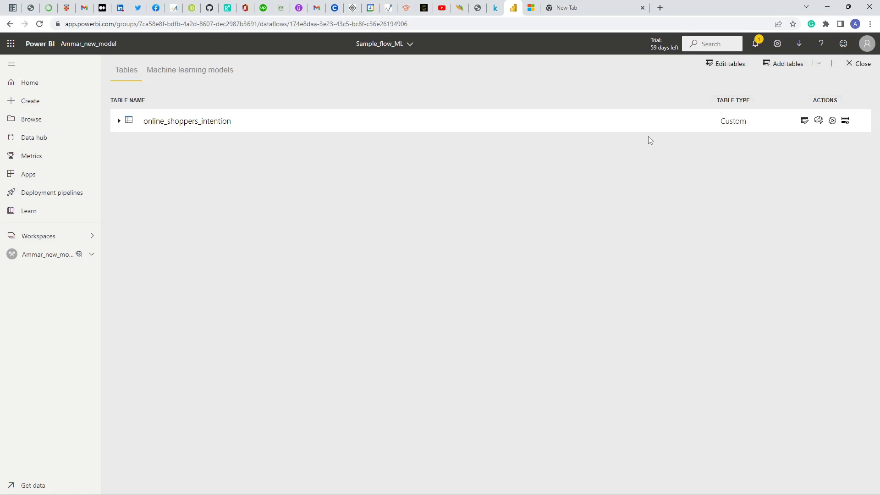
- Start adding a machine learning model to the dataflow with online_shoppers_intention as its table
left_click(819, 123)
left_click(809, 132)
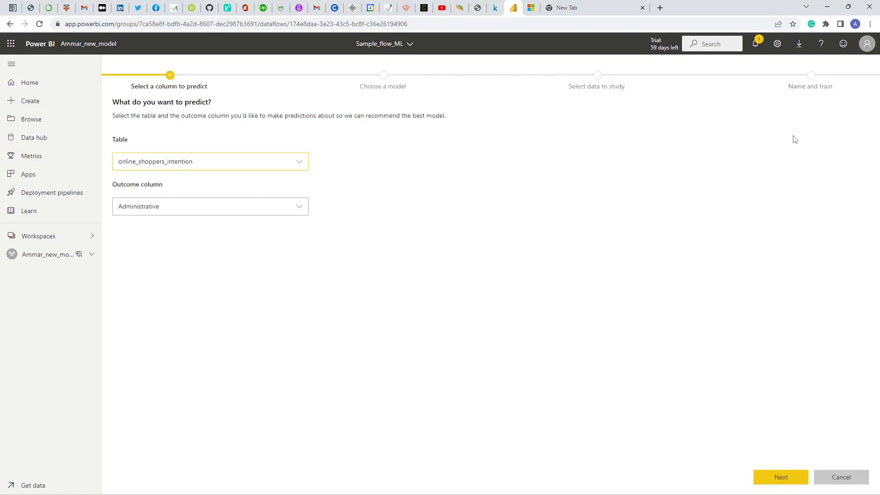
left_click(273, 164)
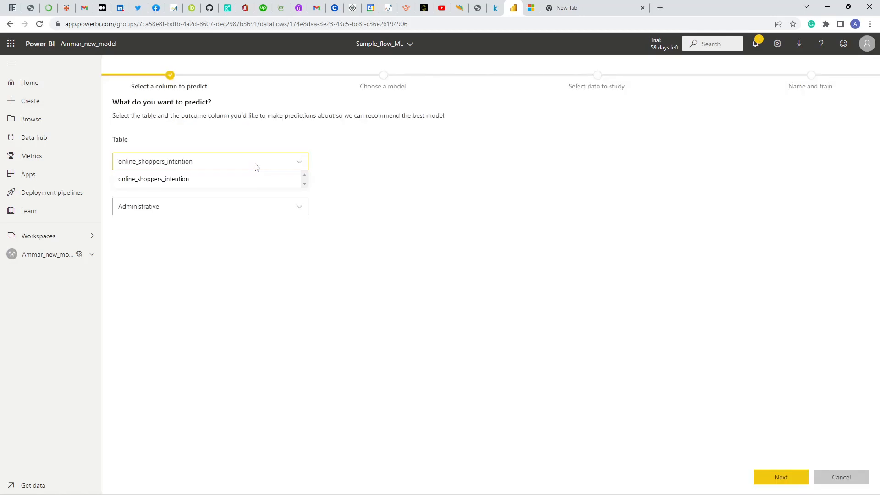
left_click(257, 163)
left_click(256, 162)
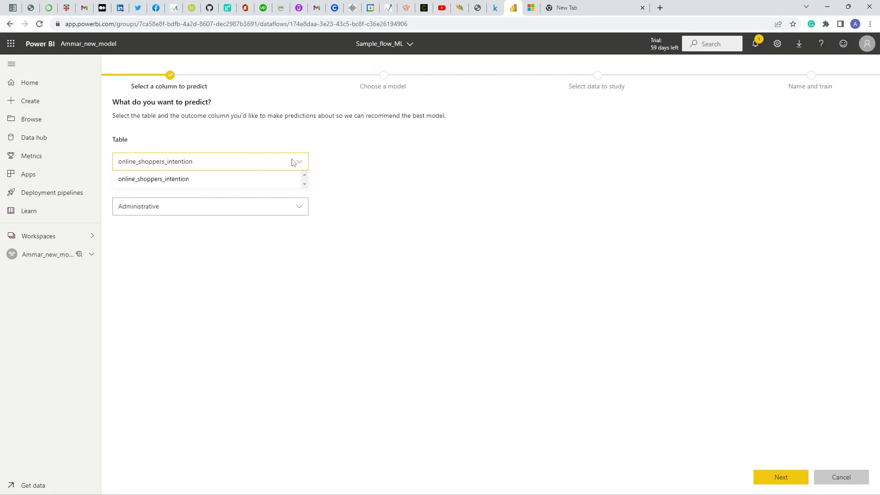
left_click(247, 184)
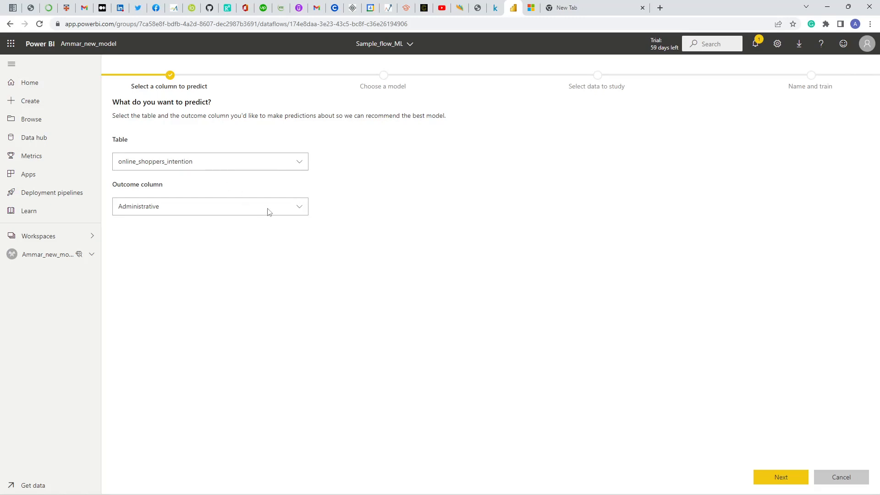
- Set Revenue as the outcome column to predict and continue to the model choice
left_click(281, 213)
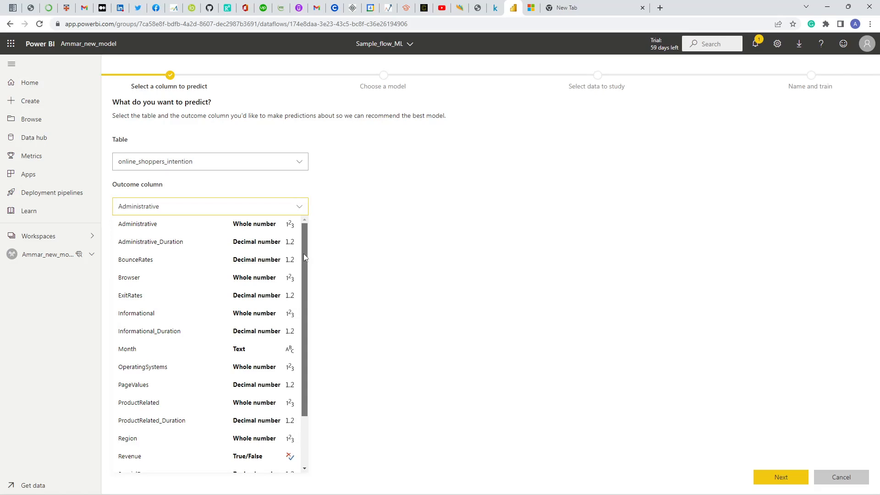
left_click_drag(304, 254, 330, 404)
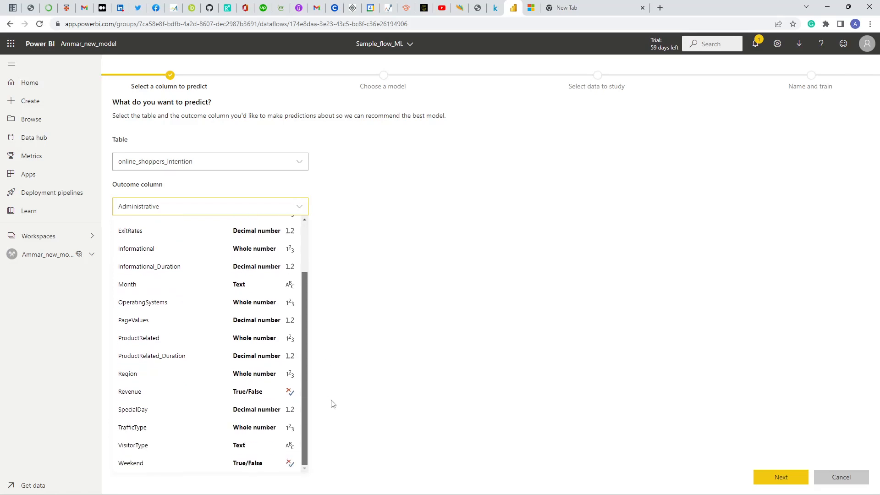
left_click_drag(321, 435, 297, 373)
scroll(231, 400, "up", 2)
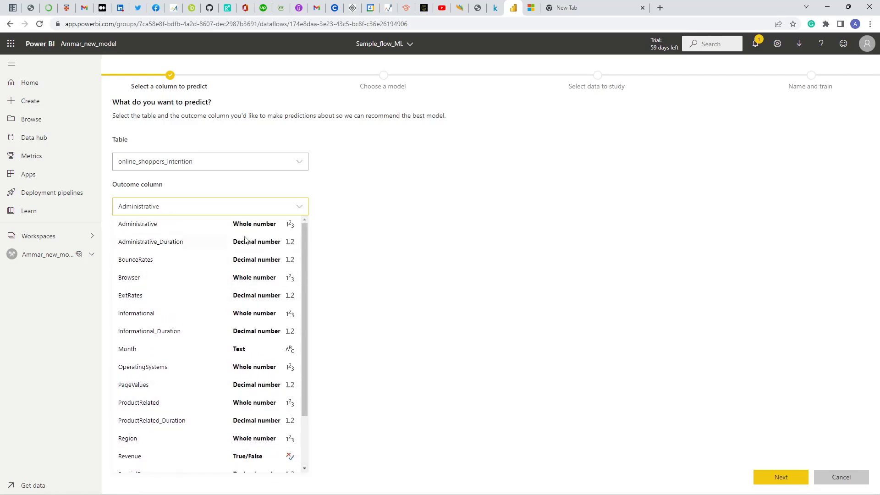
scroll(220, 330, "down", 2)
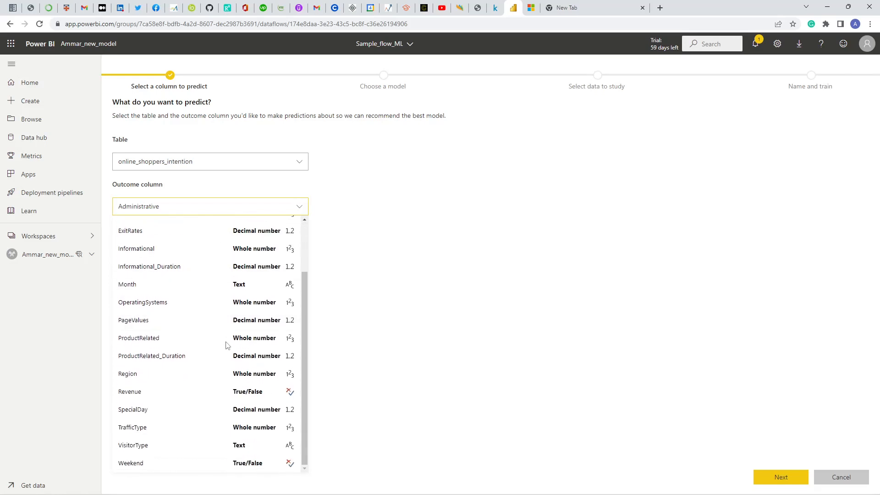
left_click(220, 393)
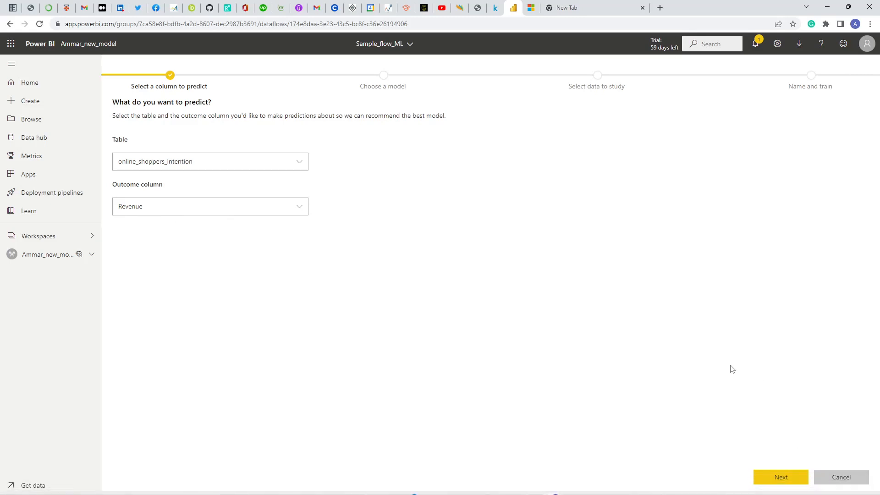
left_click(779, 481)
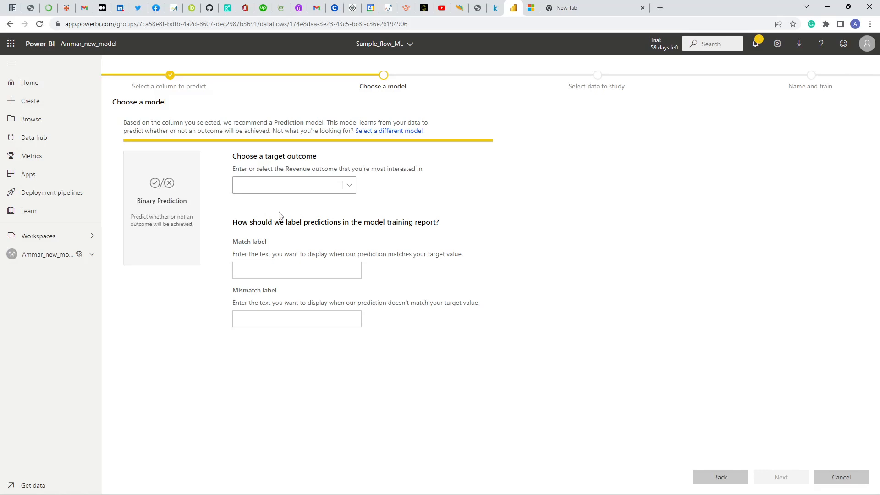
- Set the target outcome to true, with the match label "Its a Yes" and the mismatch label "No", and continue to the data selection
left_click(350, 188)
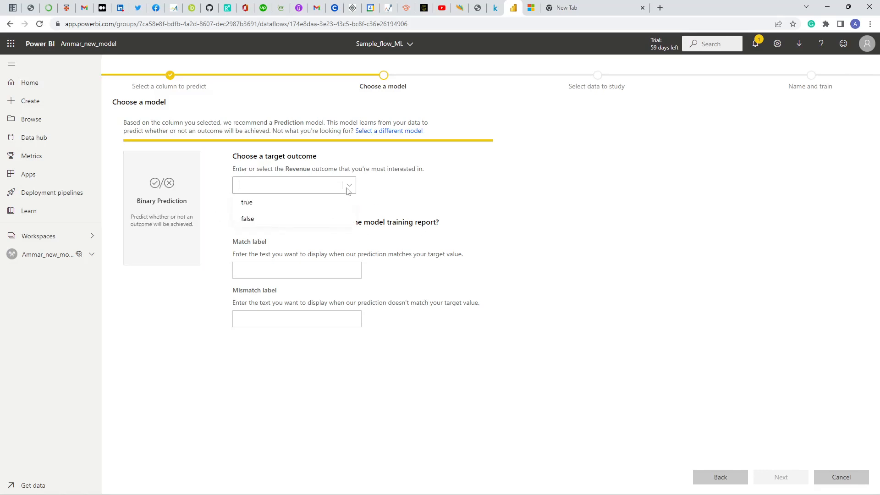
left_click(307, 212)
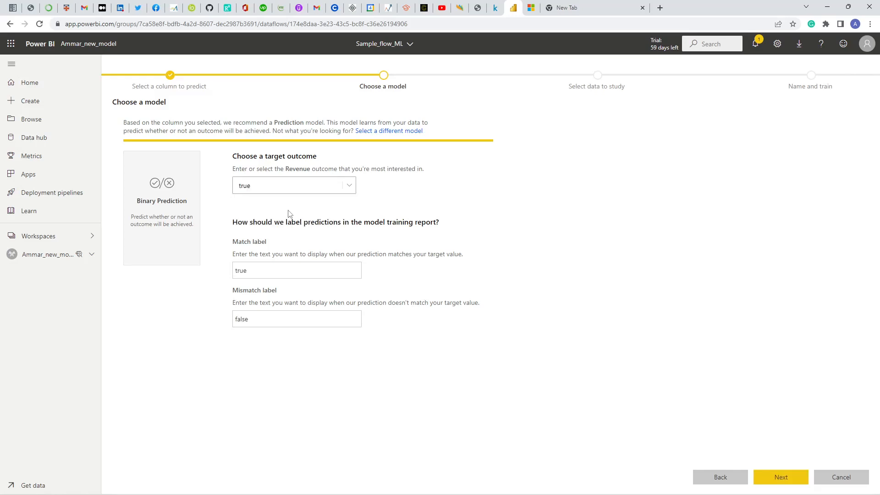
left_click_drag(270, 270, 223, 272)
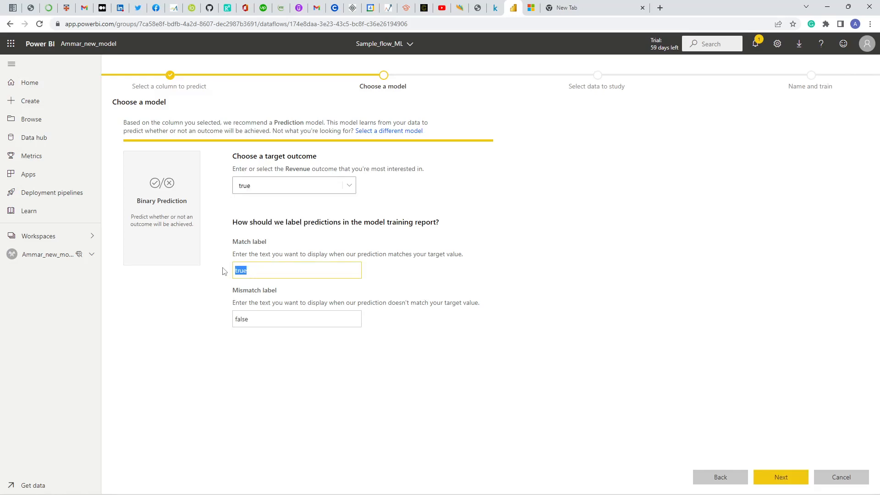
key("BackSpace")
type("Itsa")
left_click_drag(271, 319, 226, 320)
key("BackSpace")
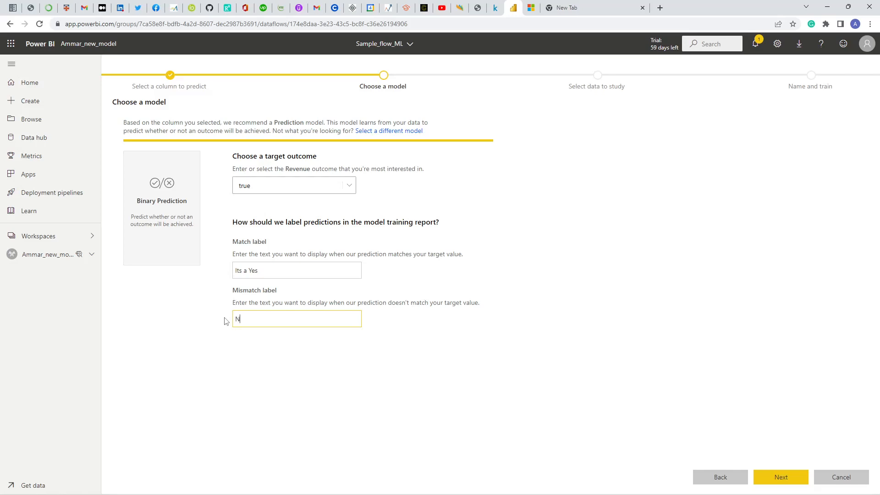
left_click(587, 361)
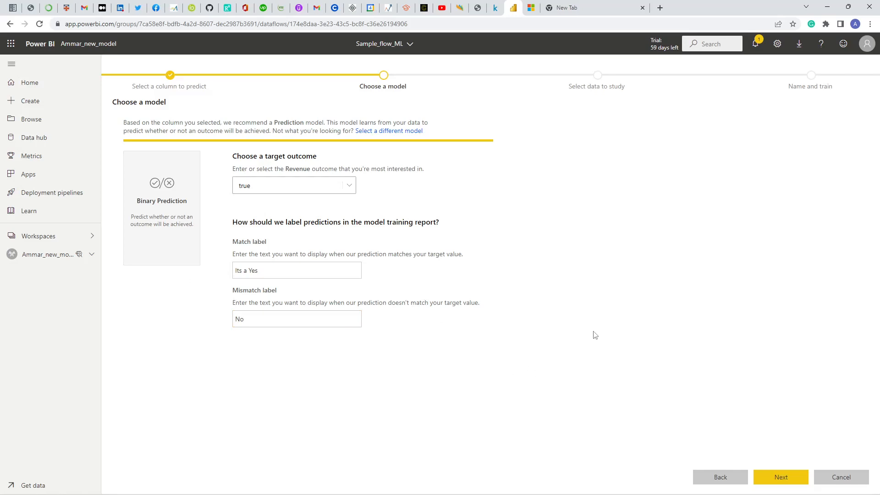
left_click(782, 477)
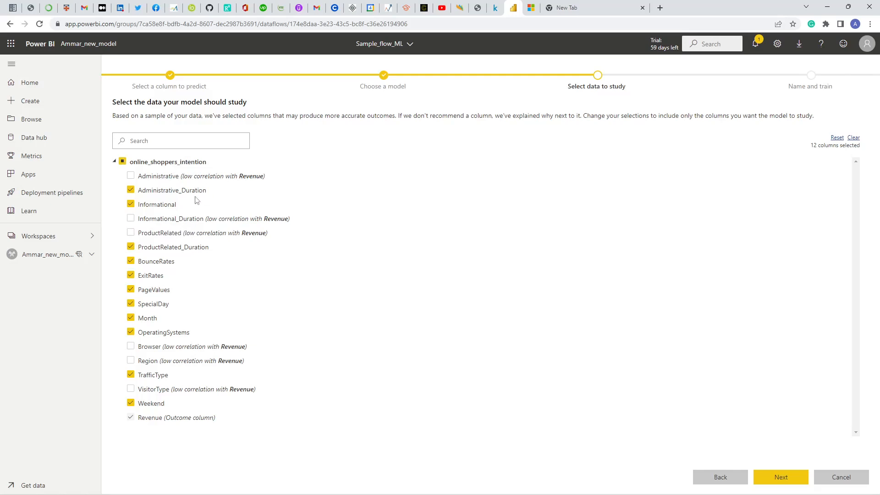
- Accept the recommended study columns, then save and train the model as Sample_ML with a training time of 5 minutes
left_click(791, 477)
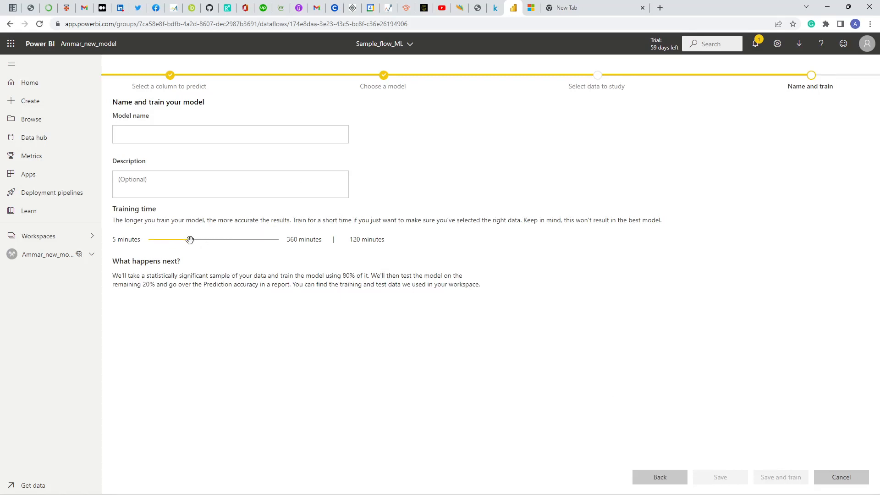
left_click_drag(189, 240, 149, 242)
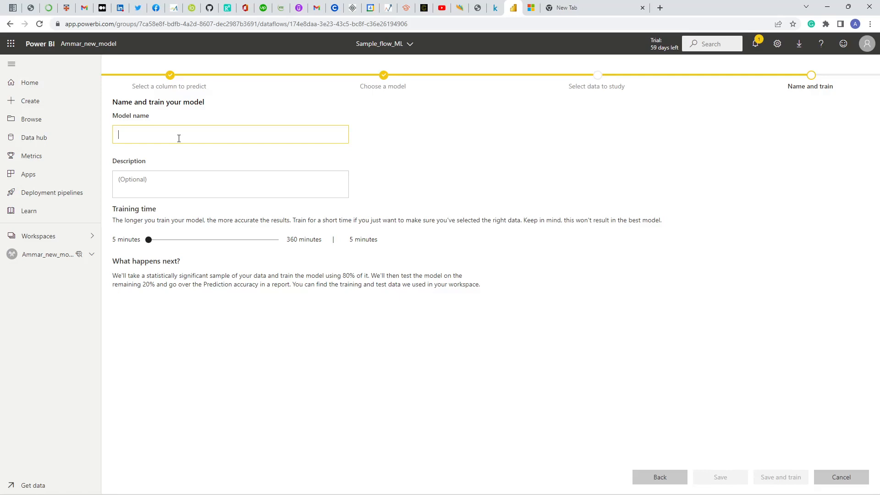
type("Sampl")
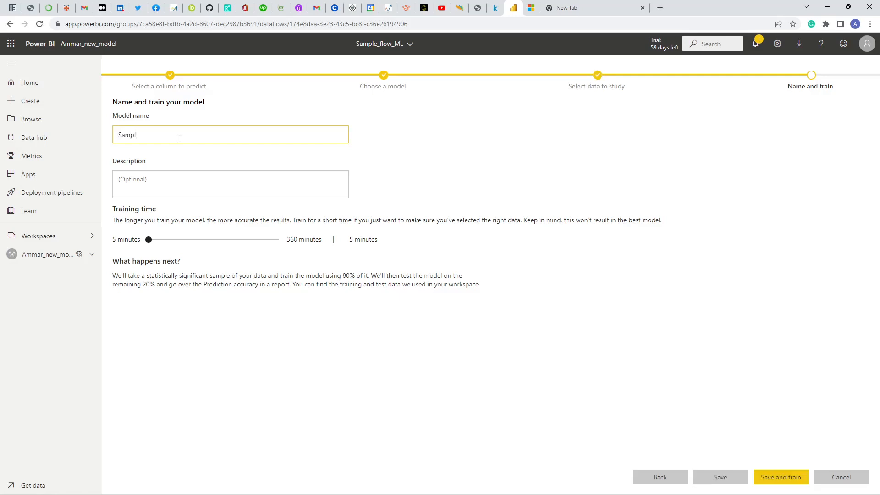
type("e_ML")
key("ctrl+a")
left_click(677, 395)
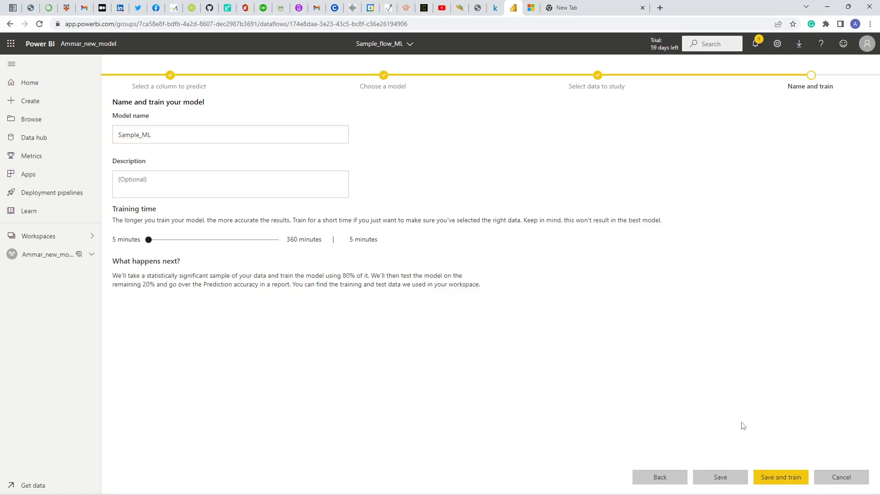
left_click(781, 477)
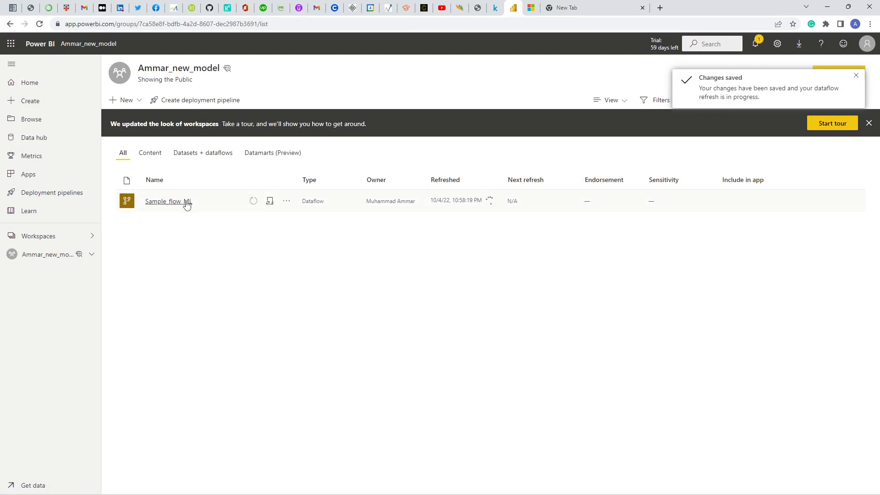
- Open the Sample_flow_ML dataflow and check the training status of its machine learning model
left_click(493, 179)
left_click(156, 201)
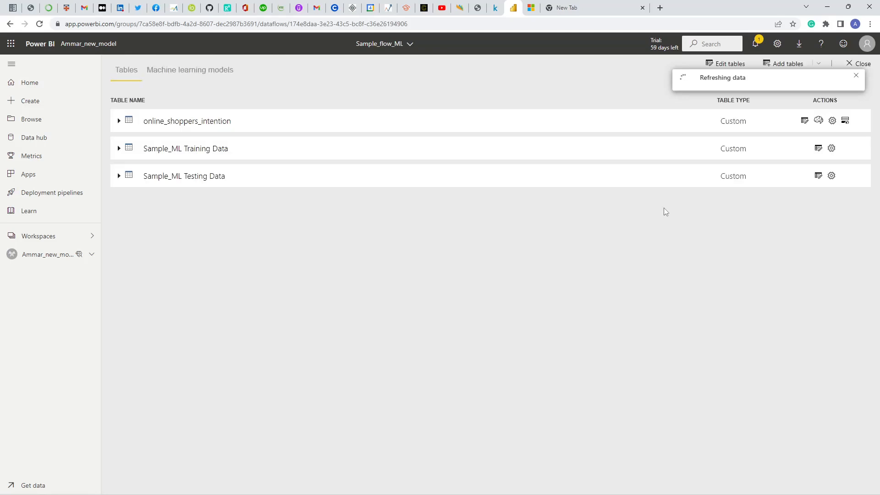
left_click(187, 75)
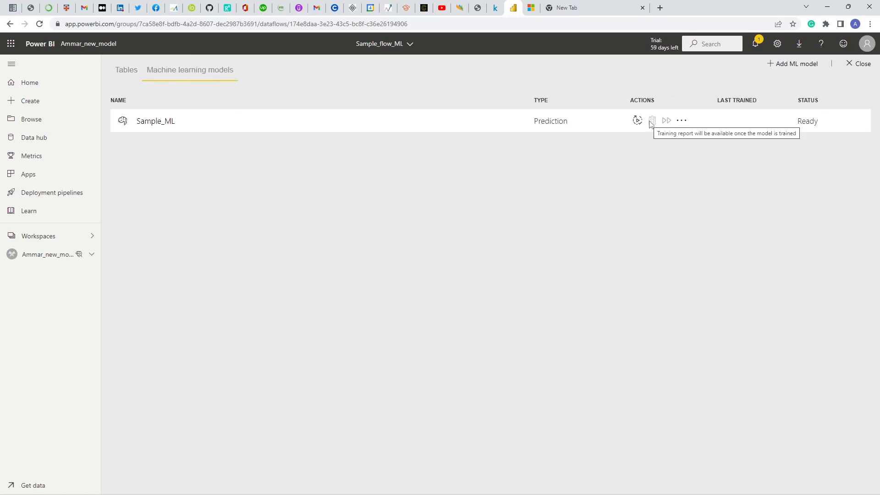
- Switch to the Model for ML workspace and open its existing dataflow
left_click(56, 238)
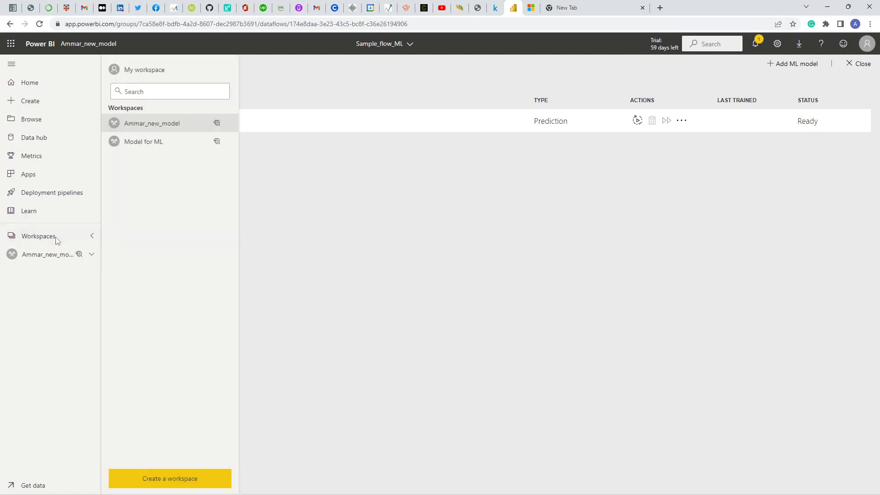
left_click(144, 140)
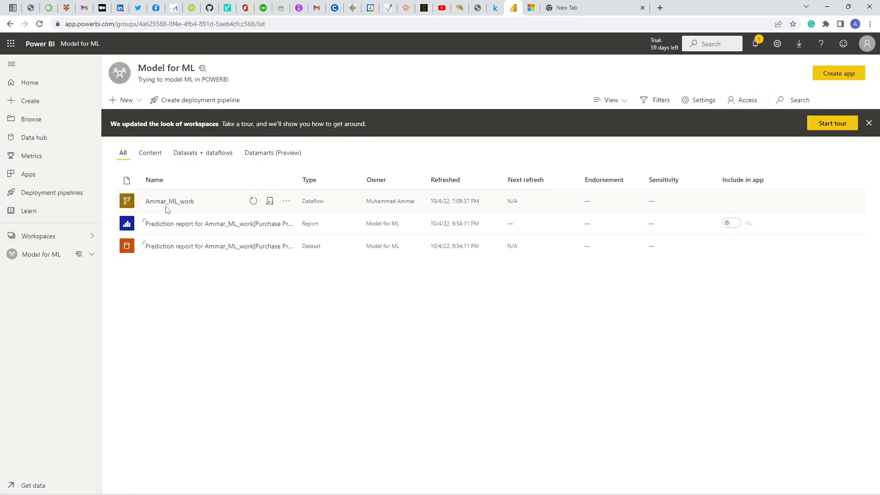
left_click(168, 204)
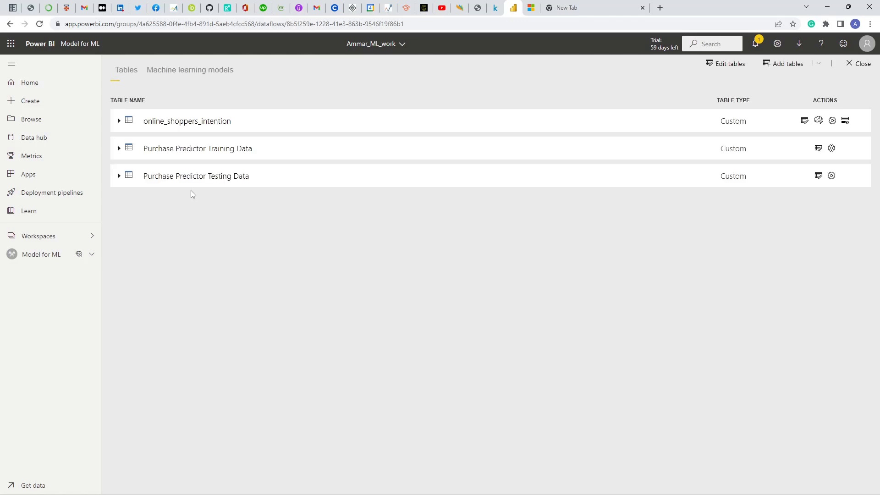
- Open the training report of the Purchase Predictor machine learning model and review its model performance section
left_click(197, 73)
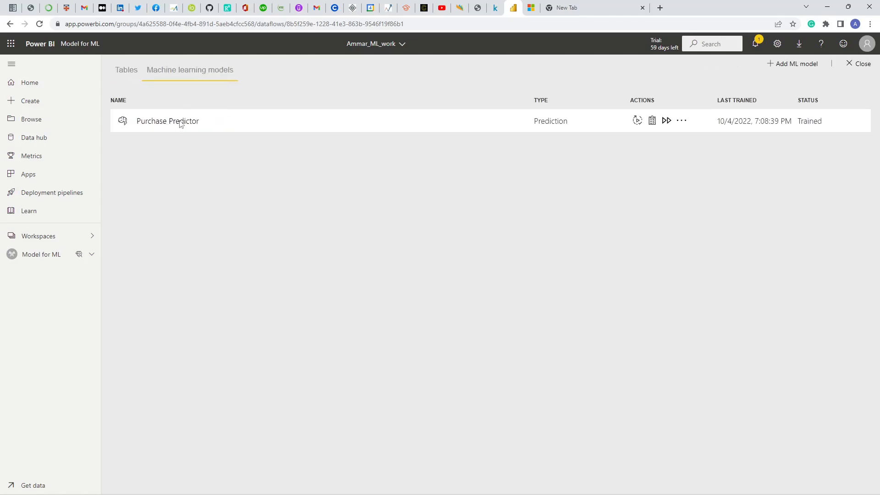
left_click(652, 120)
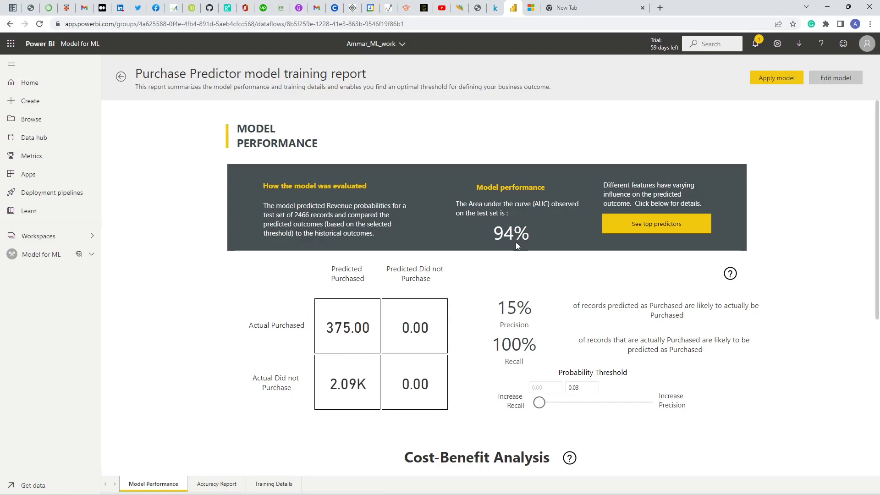
scroll(511, 344, "down", 3)
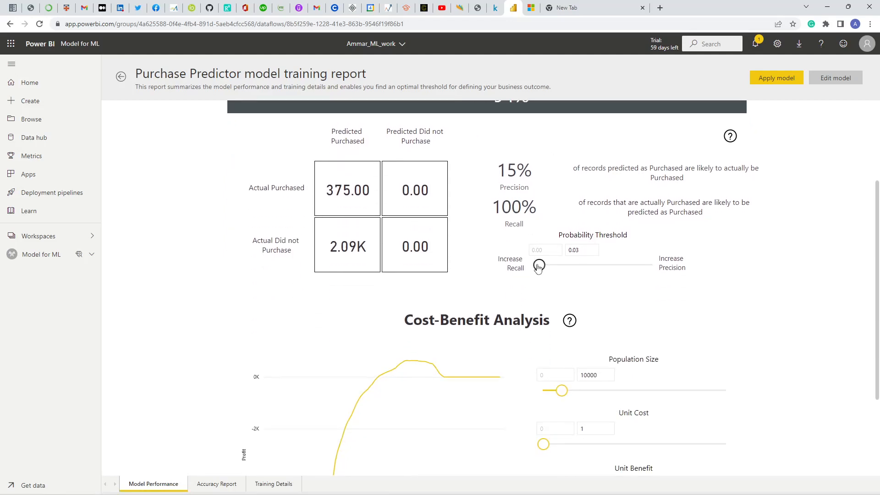
- Raise the report's probability threshold to 0.34 and lower it back to 0.02 to compare precision and recall
left_click_drag(539, 266, 576, 265)
scroll(504, 215, "up", 1)
scroll(560, 229, "down", 4)
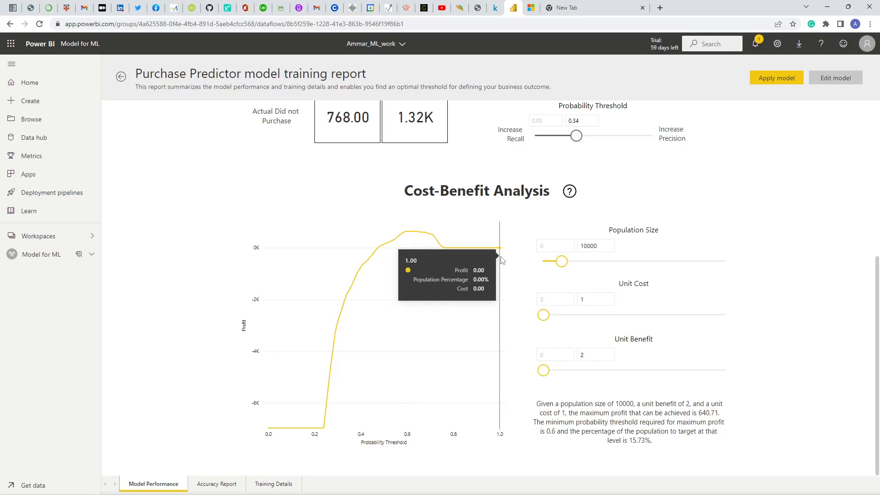
left_click_drag(576, 136, 537, 140)
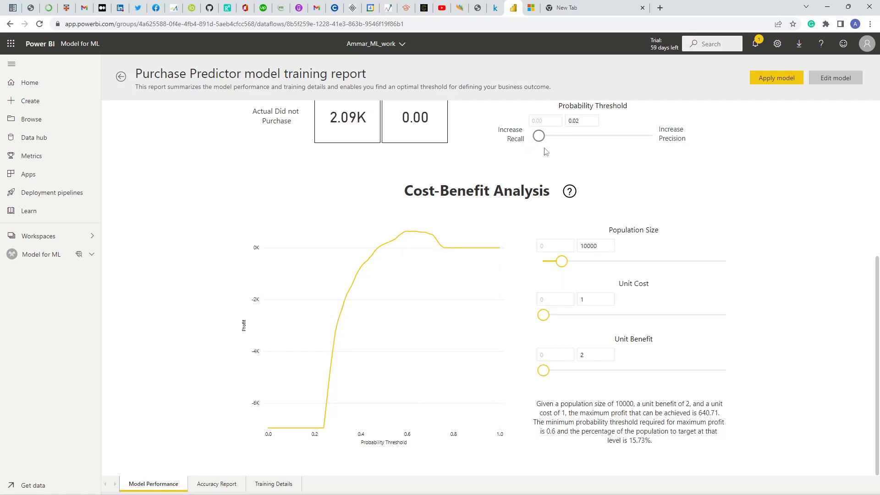
scroll(513, 275, "up", 3)
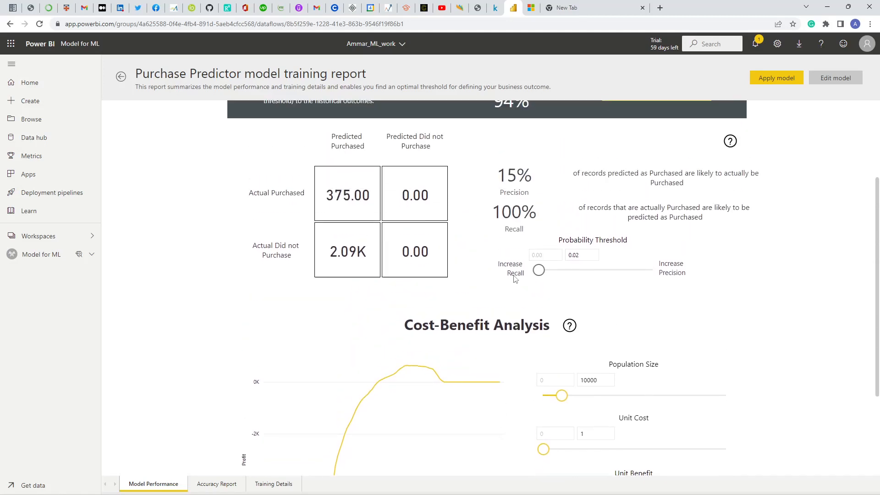
- Examine the profit curve in the Cost-Benefit Analysis around the 0.63 probability threshold
scroll(500, 216, "down", 3)
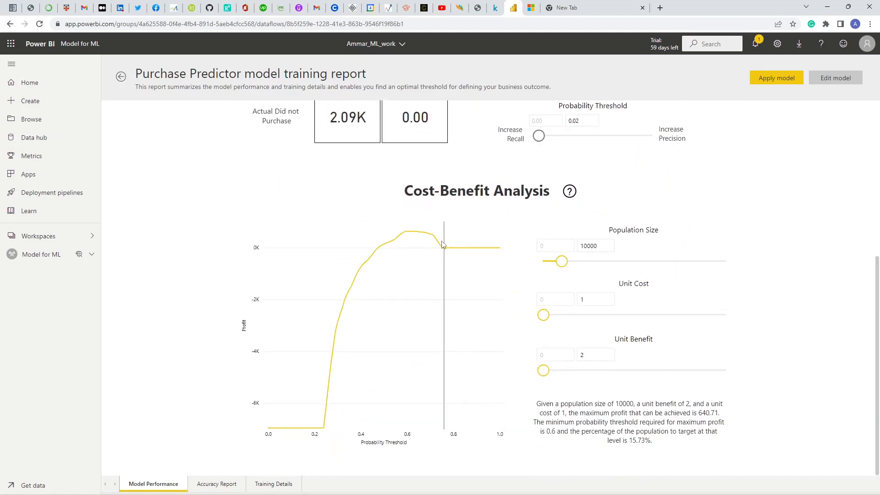
mouse_move(414, 236)
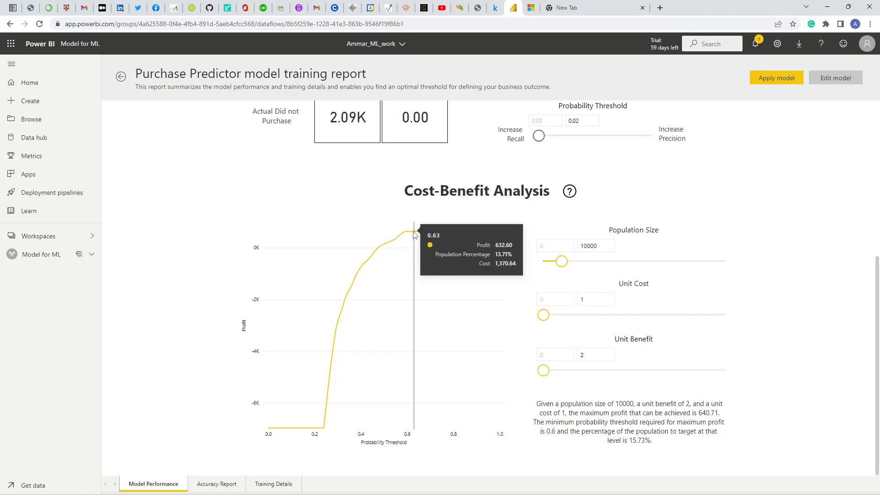
scroll(472, 236, "up", 4)
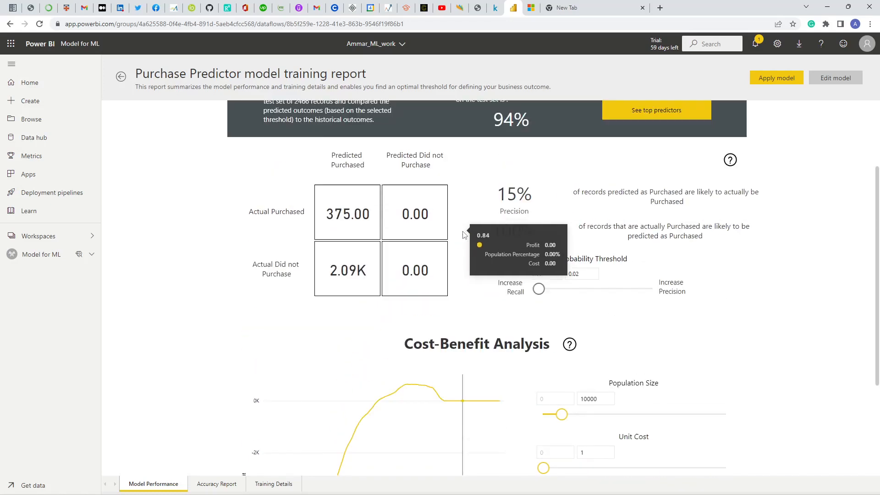
scroll(473, 236, "up", 2)
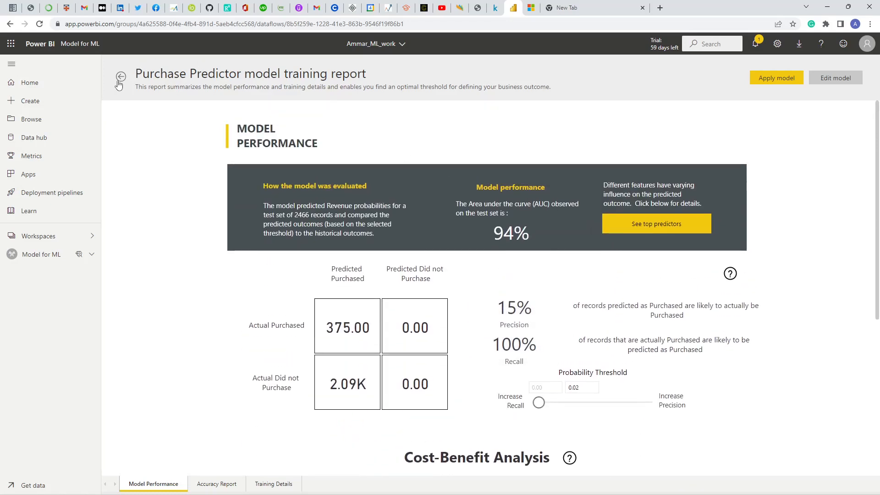
- View the Purchase Predictor apply settings, dismiss them without saving, and return to the dataflow's machine learning models
left_click(771, 78)
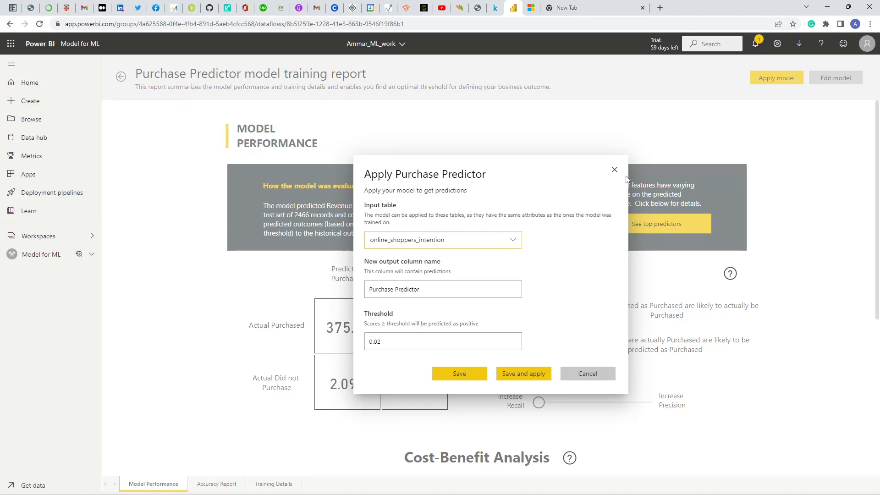
left_click(615, 170)
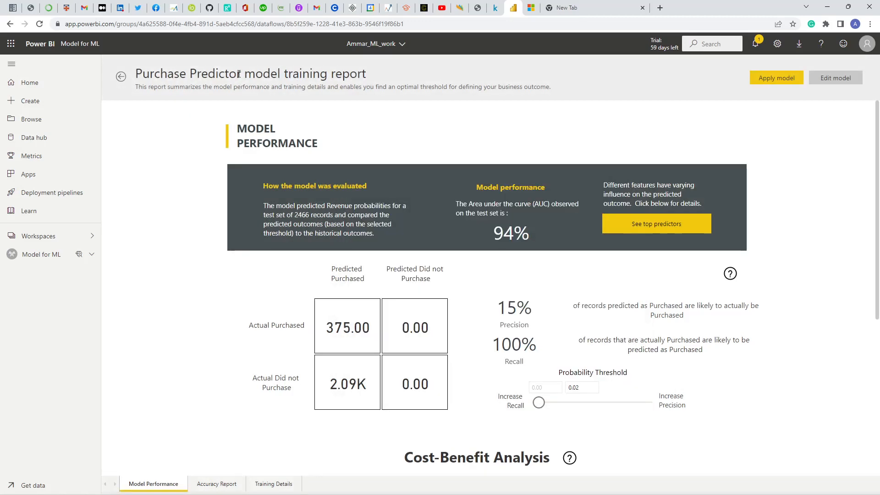
left_click(121, 77)
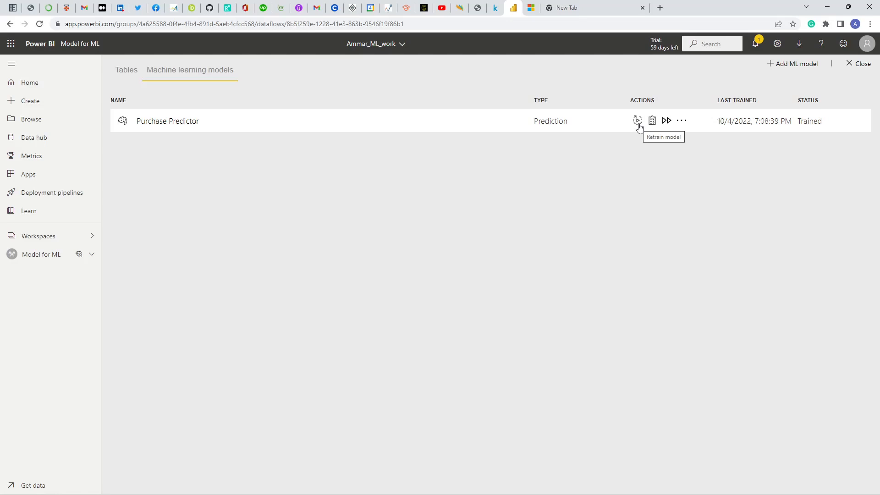
left_click(667, 124)
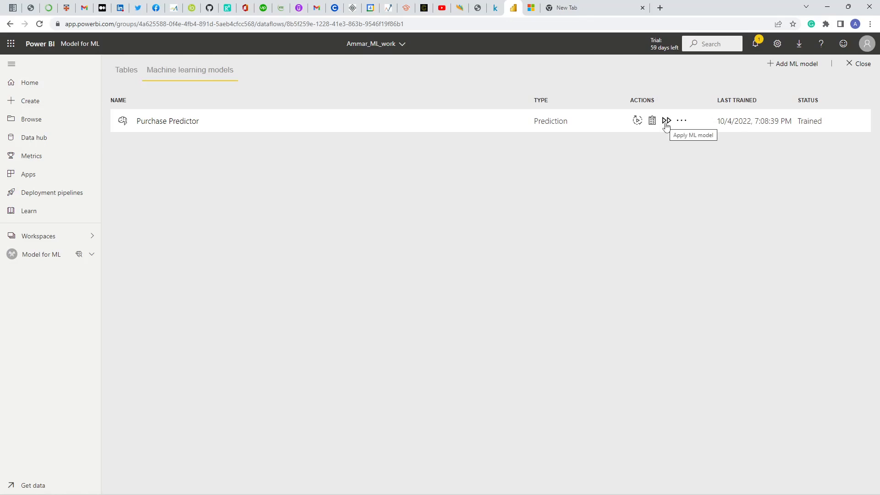